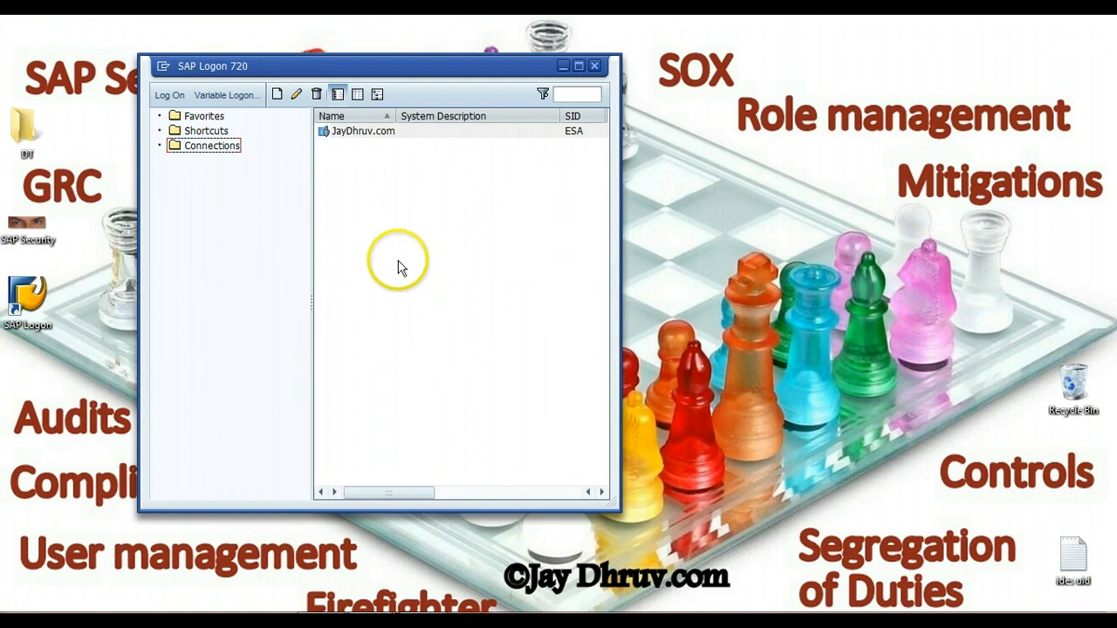
Step: In SAP Logon, narrow the System Description and SID columns and open the JayDhruv.com connection
{"action": "left_click", "coordinate": [31, 301]}
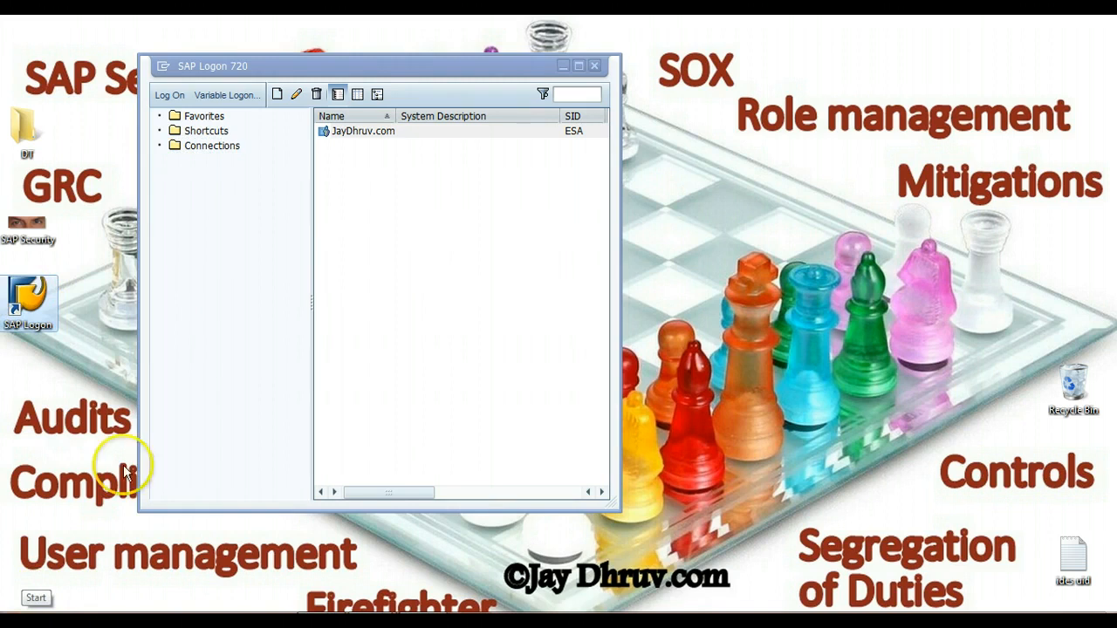
{"action": "left_click", "coordinate": [347, 138]}
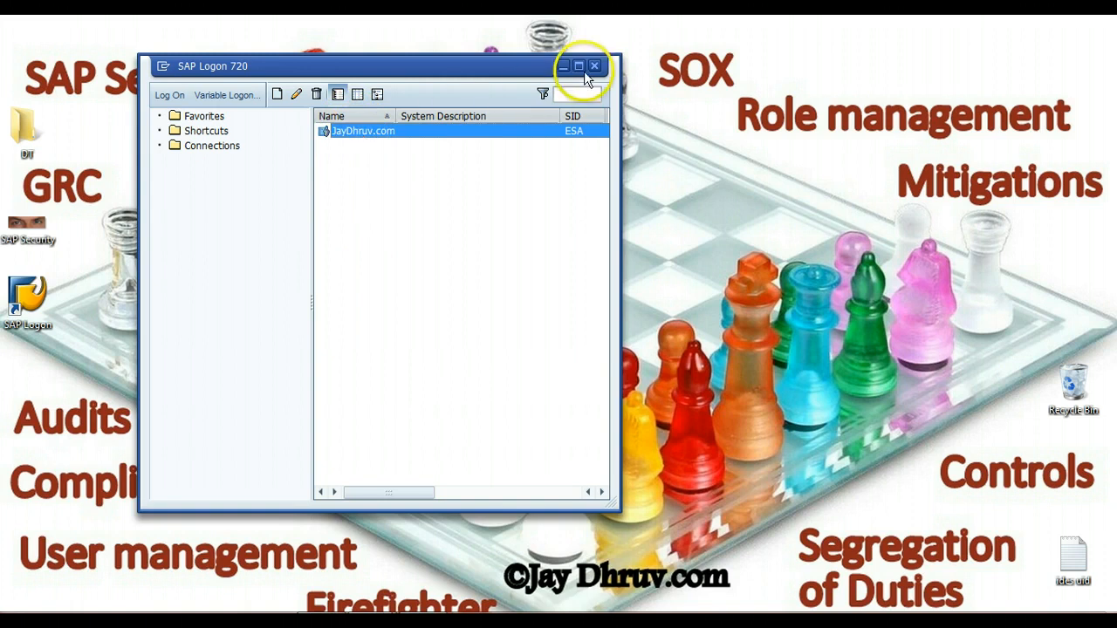
{"action": "left_click_drag", "start_coordinate": [559, 115], "coordinate": [489, 116]}
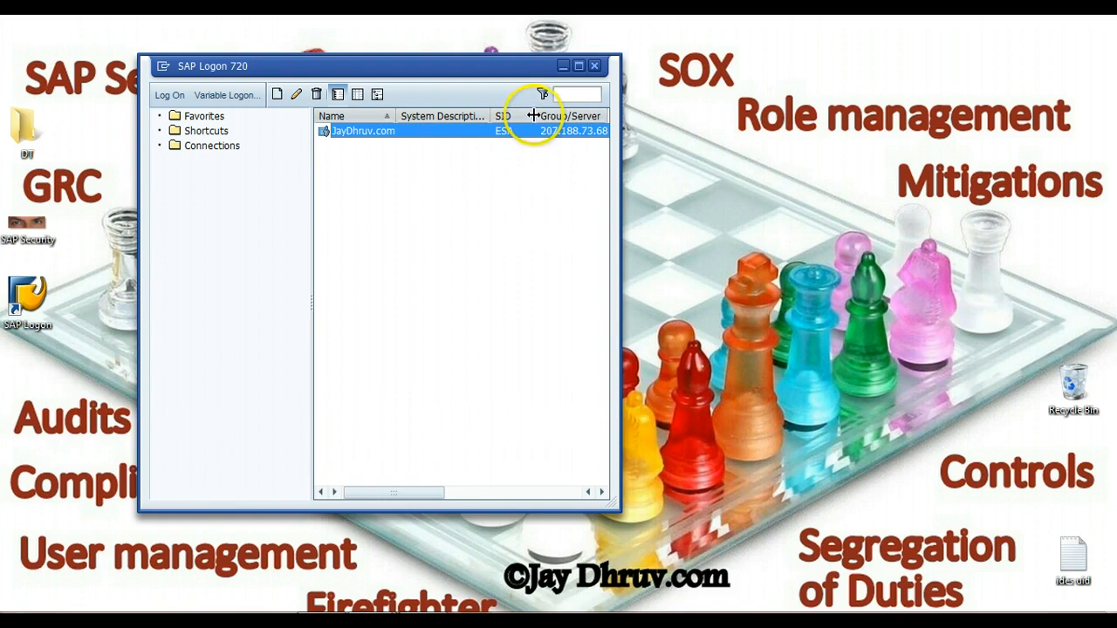
{"action": "left_click_drag", "start_coordinate": [534, 115], "coordinate": [521, 116]}
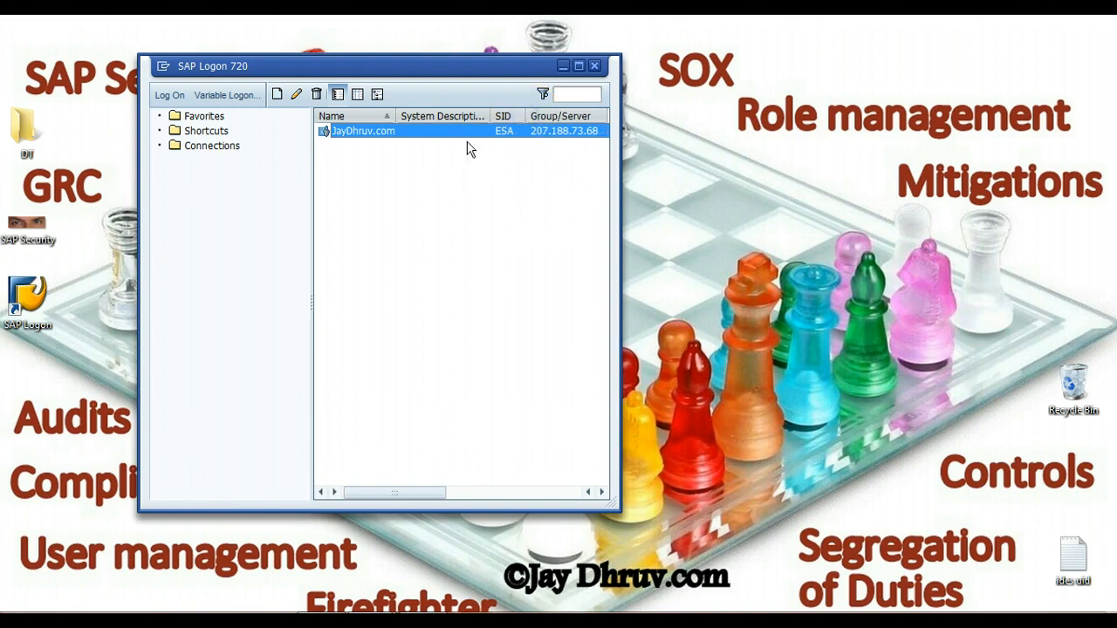
{"action": "double_click", "coordinate": [393, 131]}
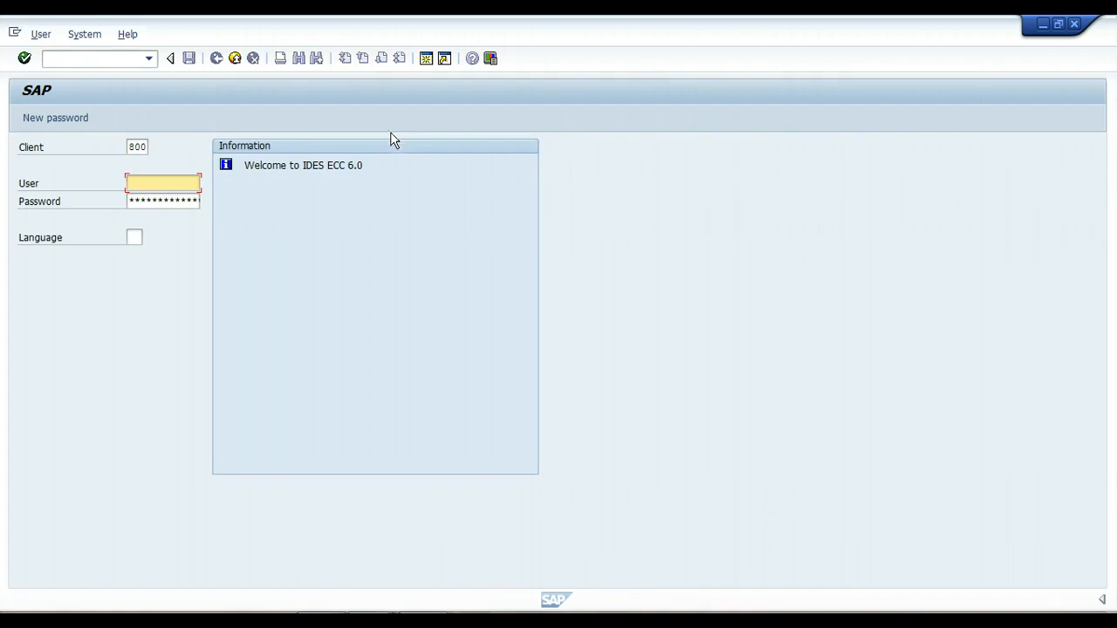
{"action": "left_click", "coordinate": [136, 148]}
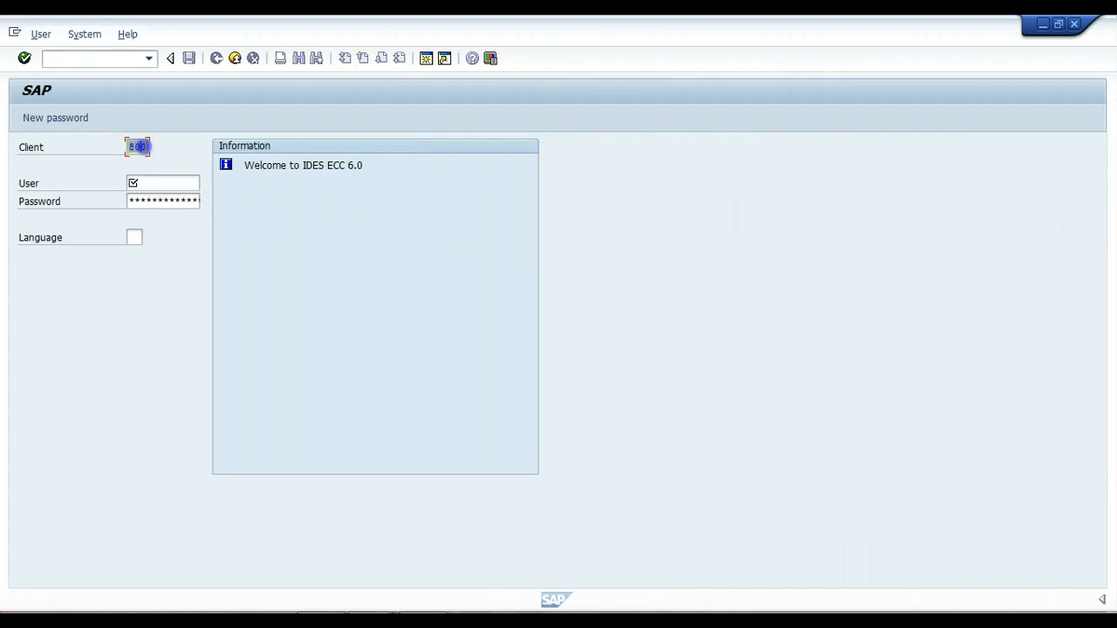
{"action": "left_click_drag", "start_coordinate": [142, 146], "coordinate": [148, 147]}
{"action": "left_click", "coordinate": [140, 147]}
{"action": "mouse_move", "coordinate": [128, 147]}
{"action": "left_mouse_down"}
{"action": "mouse_move", "coordinate": [153, 149]}
{"action": "mouse_move", "coordinate": [131, 150]}
{"action": "left_mouse_up"}
{"action": "left_click", "coordinate": [135, 146]}
{"action": "left_click_drag", "start_coordinate": [135, 147], "coordinate": [122, 147]}
{"action": "left_click_drag", "start_coordinate": [140, 147], "coordinate": [124, 148]}
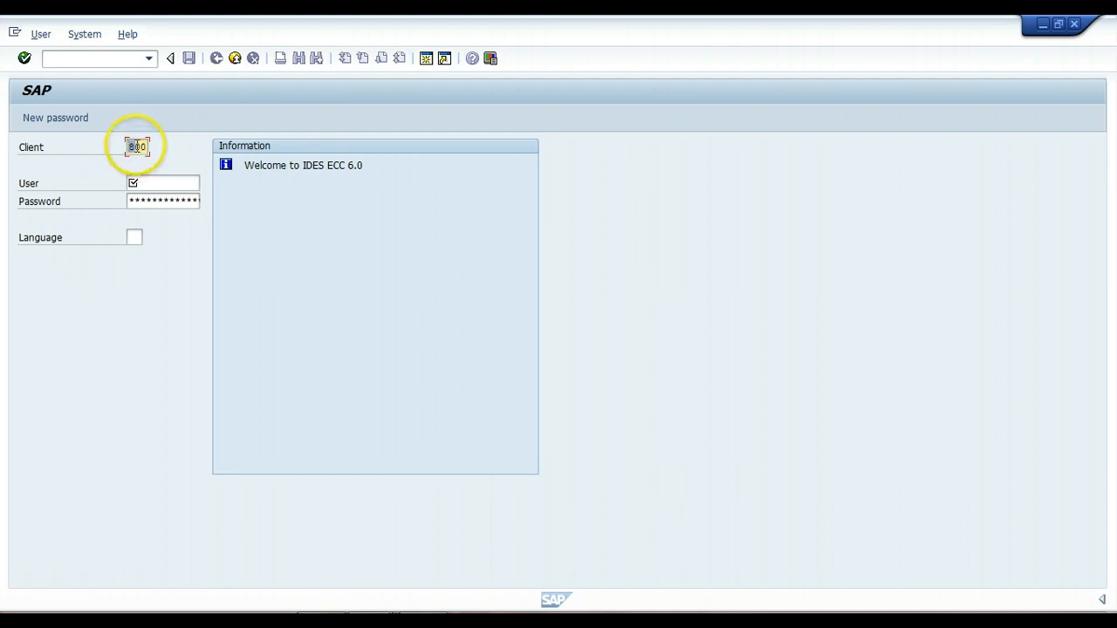
{"action": "left_click", "coordinate": [137, 146]}
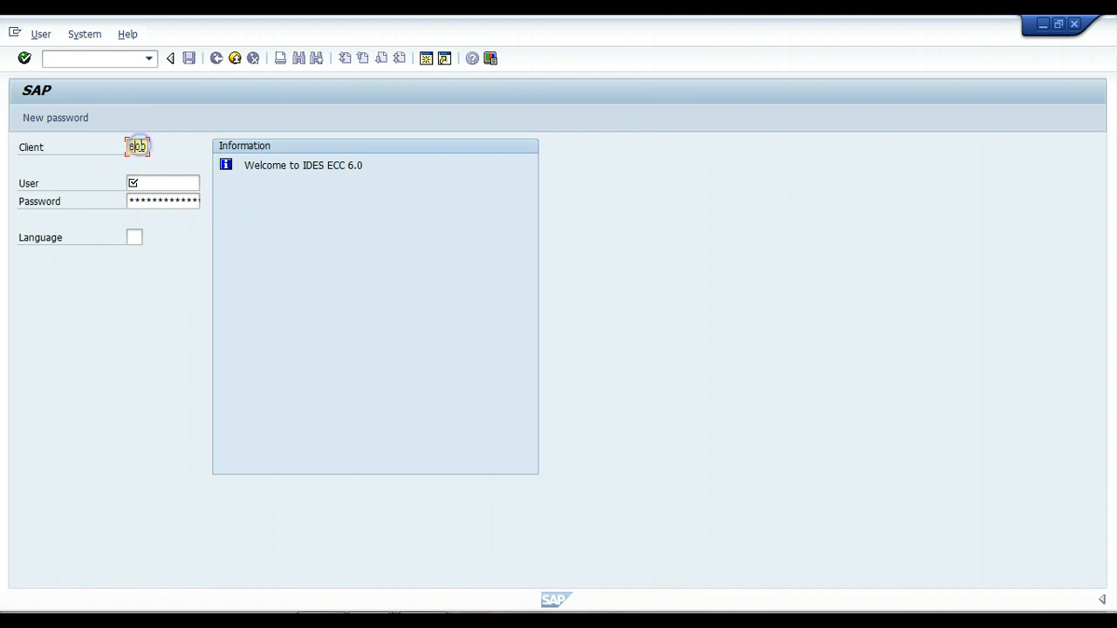
{"action": "left_click", "coordinate": [133, 147]}
{"action": "left_click_drag", "start_coordinate": [133, 146], "coordinate": [148, 147]}
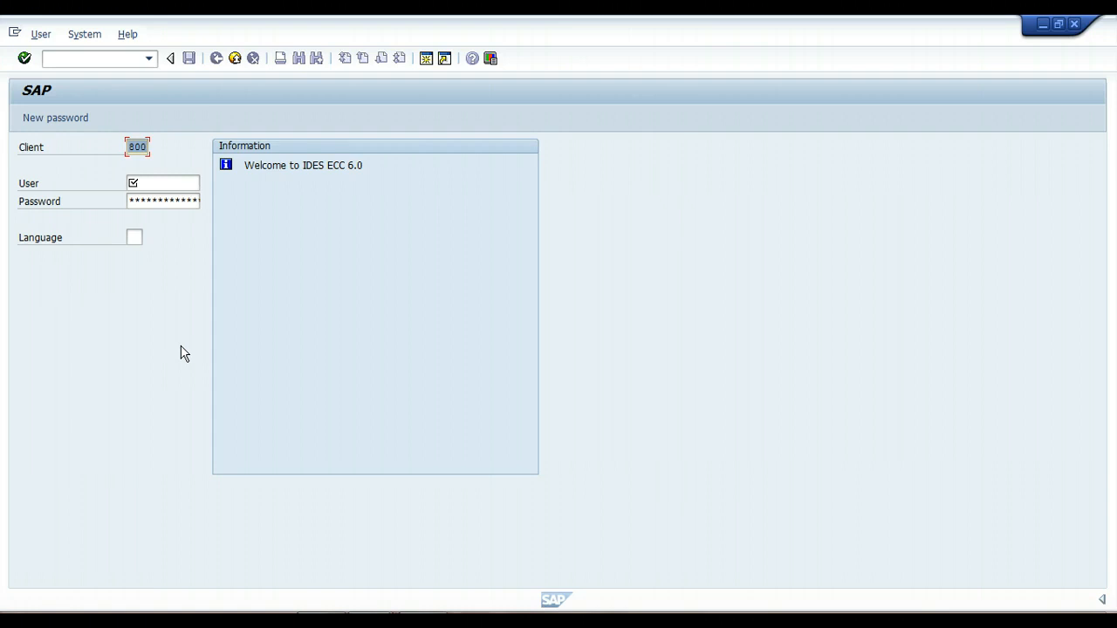
Step: Log on to client 800 with the user ID and language EN, requesting a new password
{"action": "left_click", "coordinate": [157, 184]}
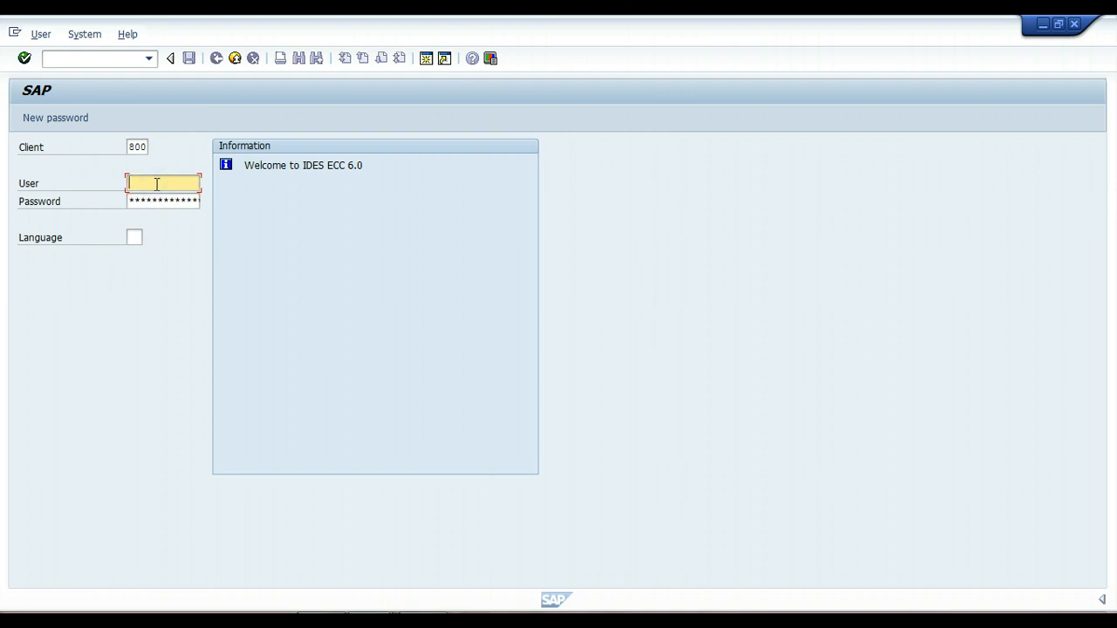
{"action": "type", "text": "USER70"}
{"action": "key", "text": "Tab"}
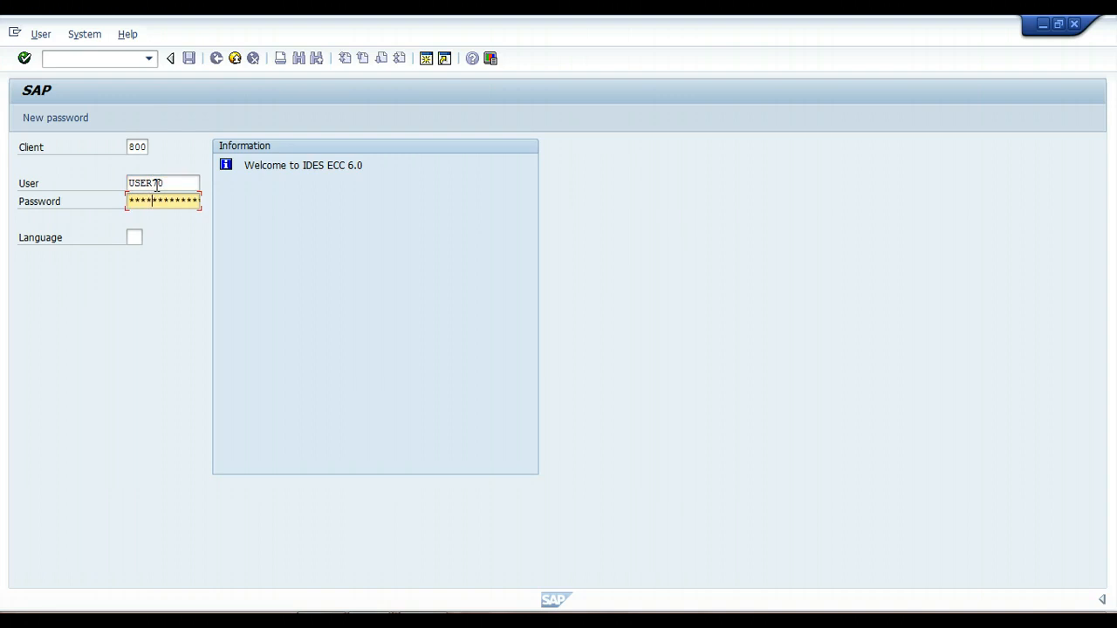
{"action": "left_click", "coordinate": [148, 201]}
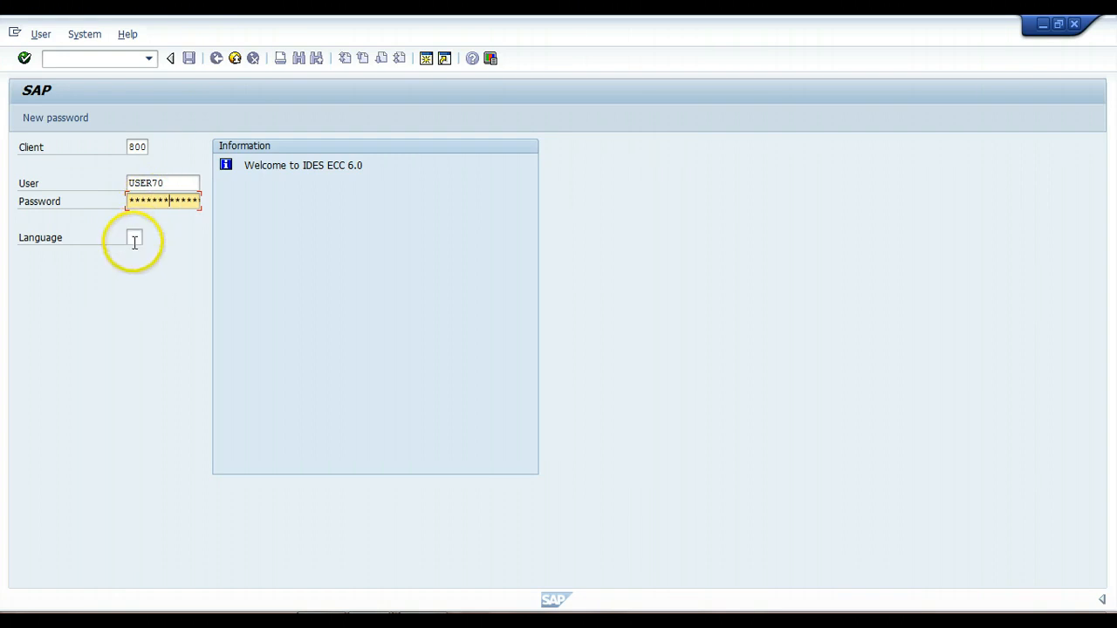
{"action": "left_click", "coordinate": [134, 238]}
{"action": "type", "text": "EN"}
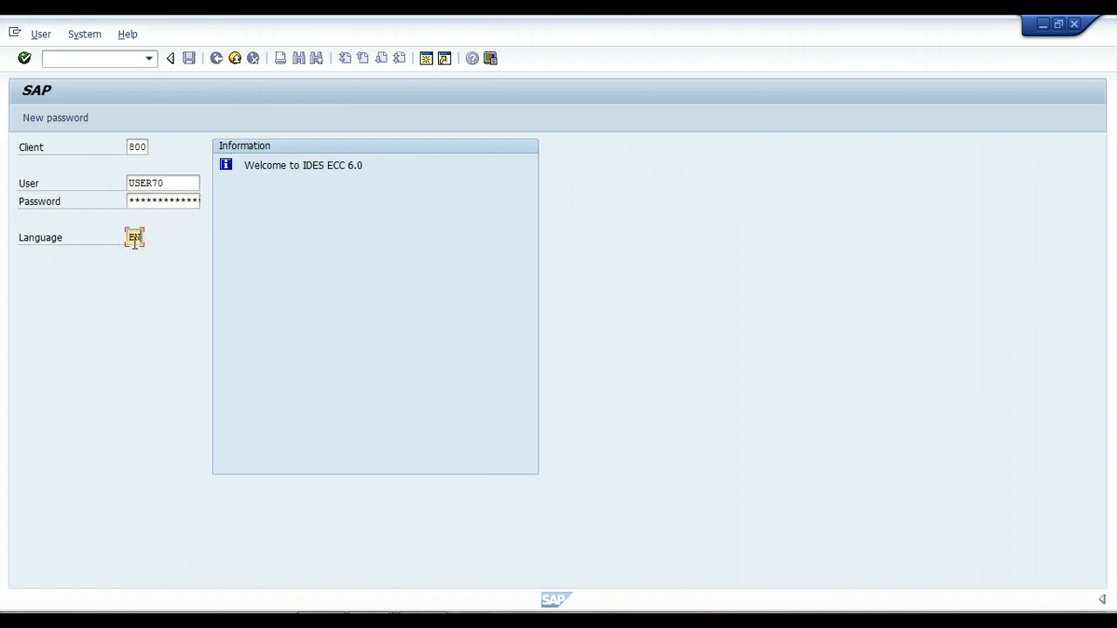
{"action": "left_click", "coordinate": [54, 119]}
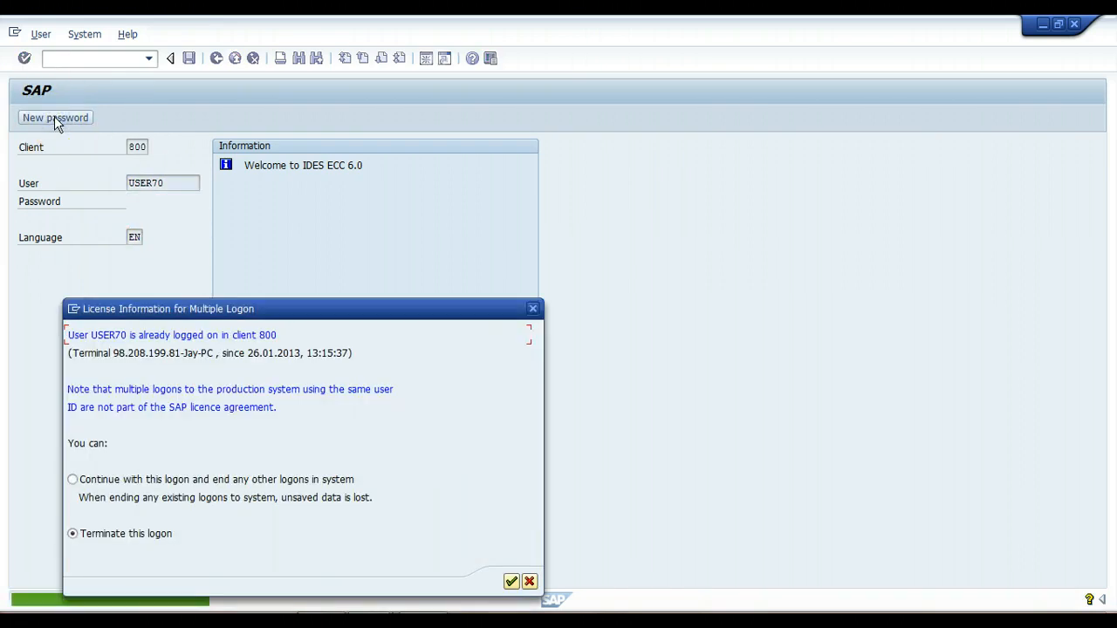
Step: Continue with this logon, end other logons, and dismiss the session and password notices
{"action": "left_click_drag", "start_coordinate": [159, 310], "coordinate": [195, 84]}
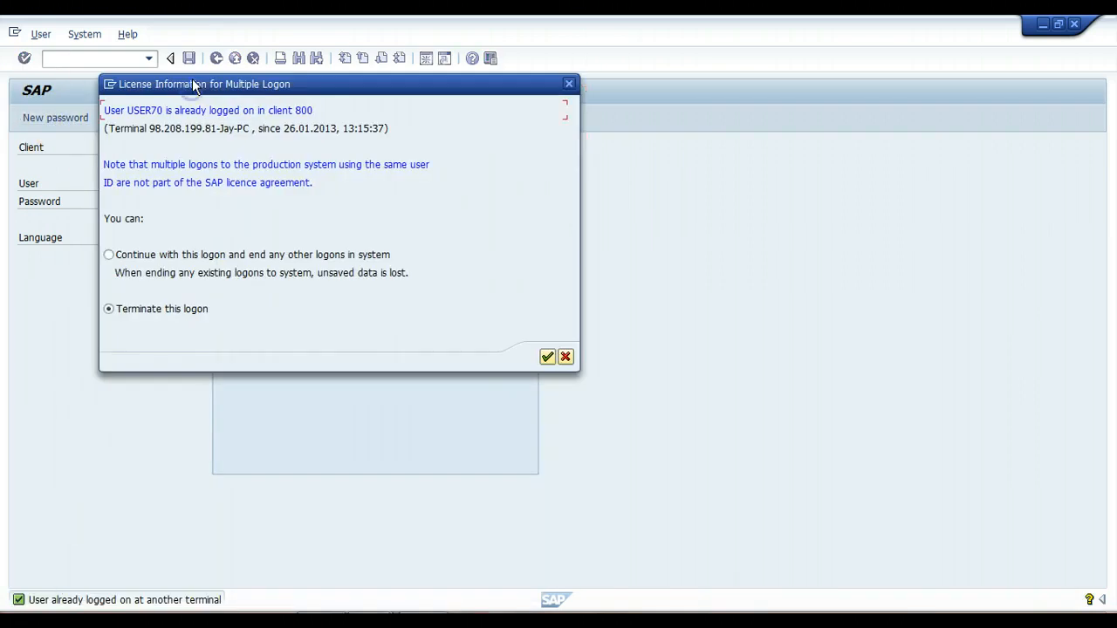
{"action": "left_click", "coordinate": [110, 260]}
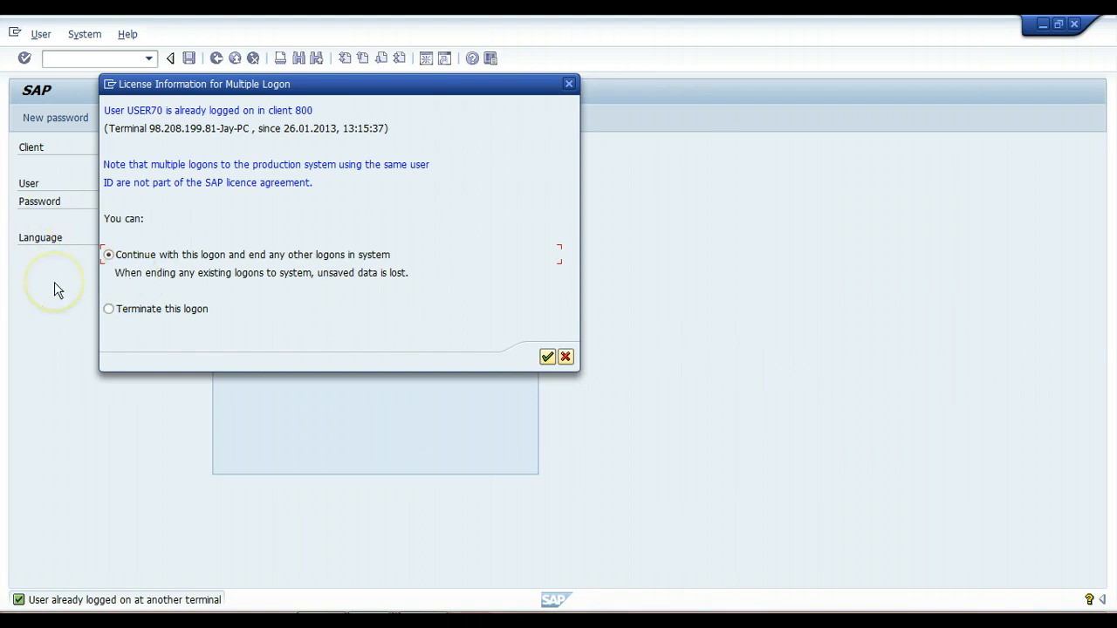
{"action": "left_click", "coordinate": [548, 356]}
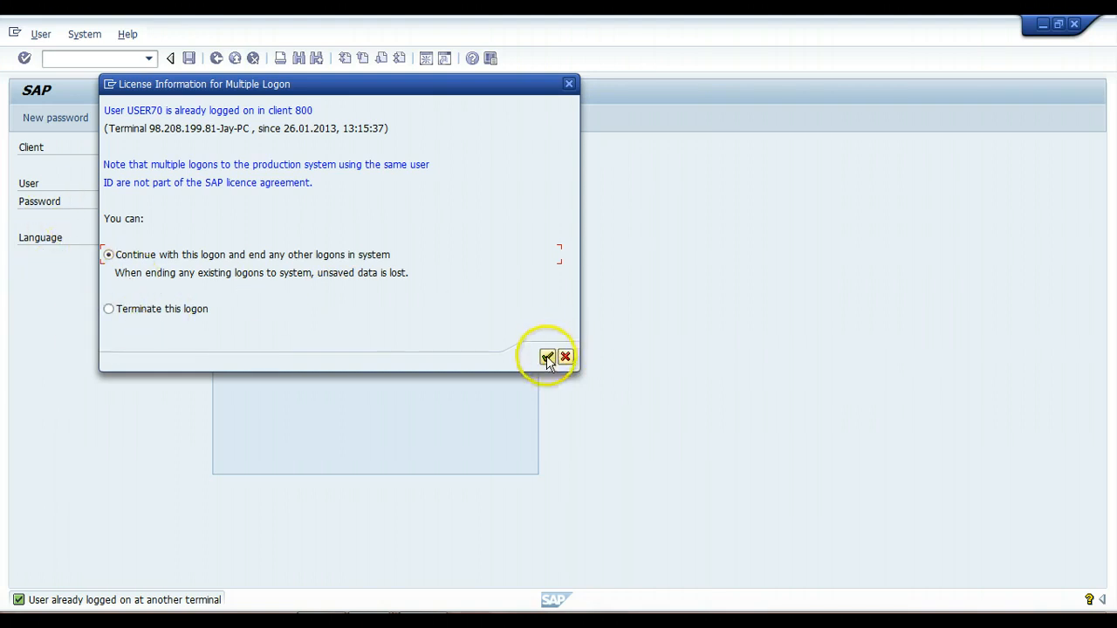
{"action": "left_click", "coordinate": [703, 382]}
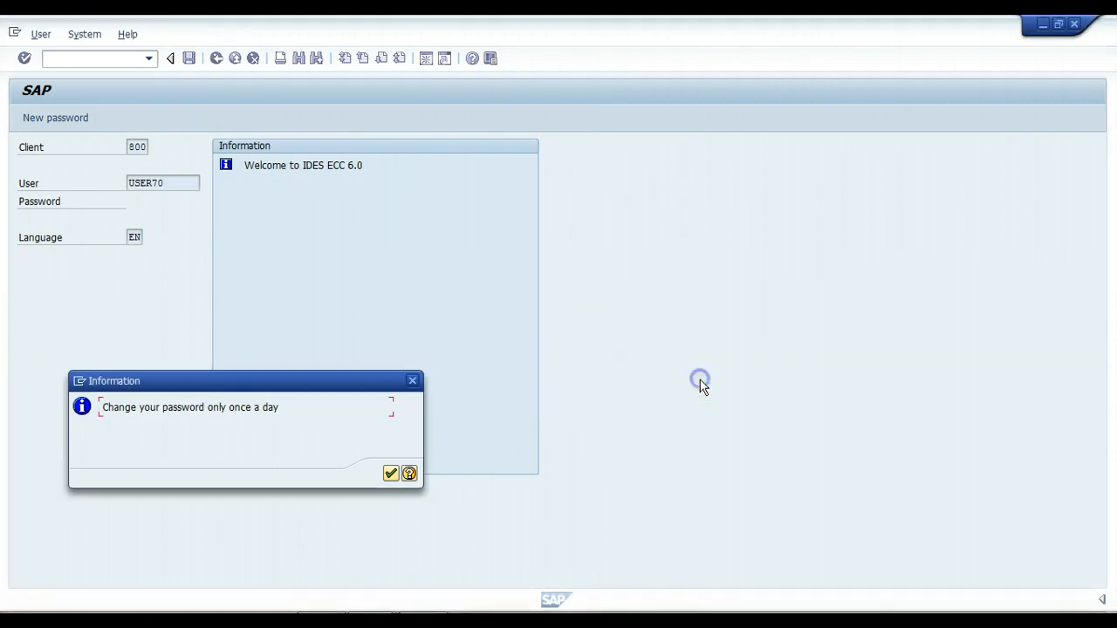
{"action": "left_click", "coordinate": [391, 473]}
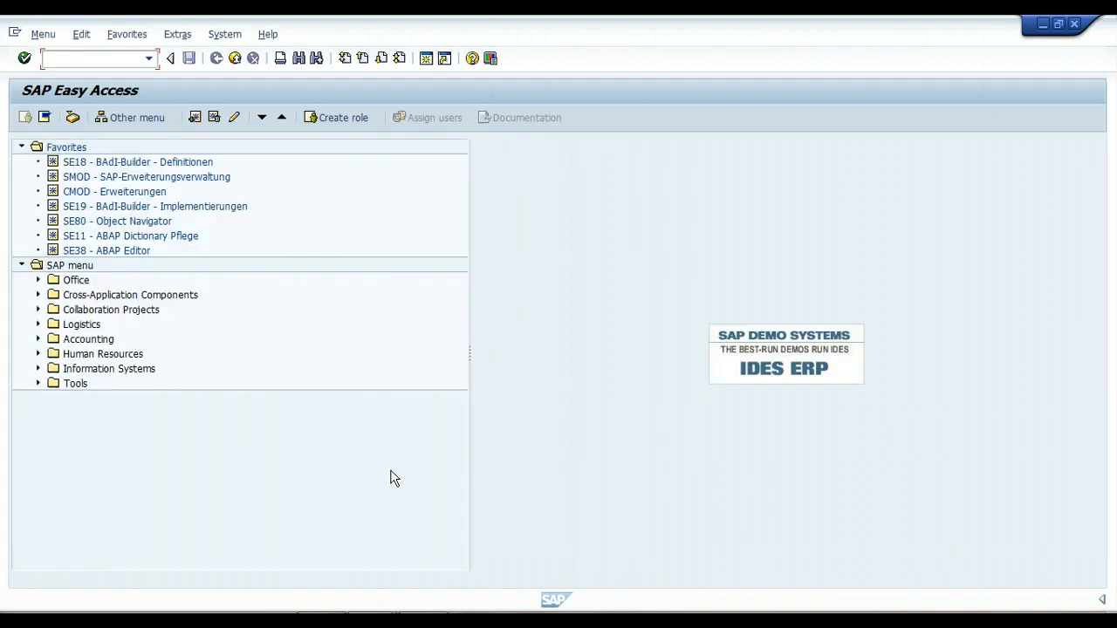
{"action": "left_click", "coordinate": [377, 476]}
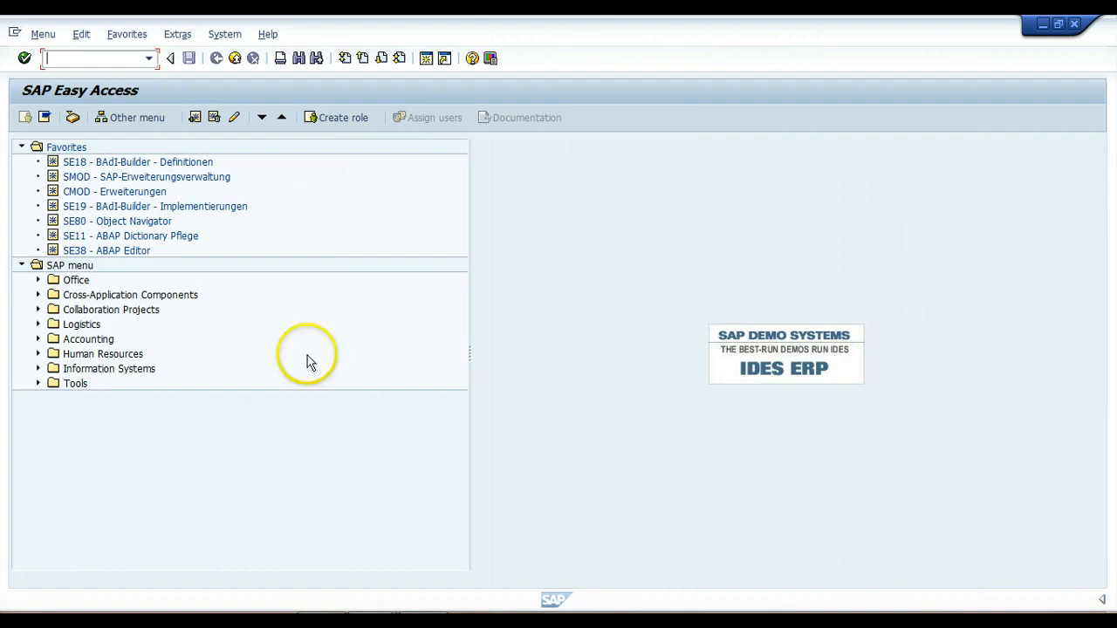
{"action": "left_click", "coordinate": [93, 57]}
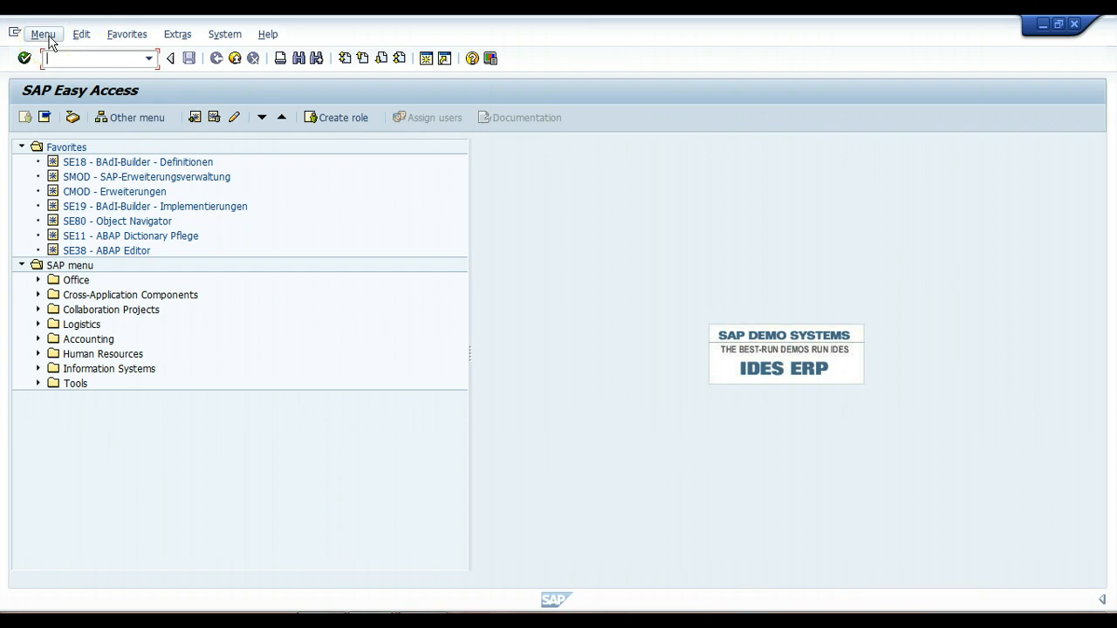
{"action": "left_click", "coordinate": [127, 34]}
{"action": "left_click", "coordinate": [210, 34]}
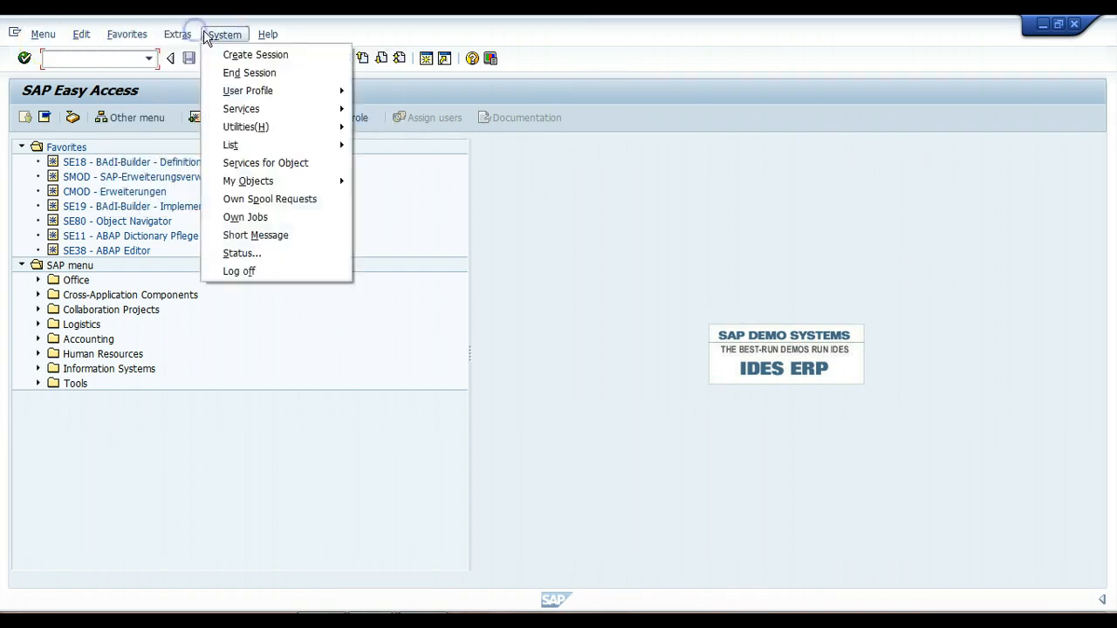
{"action": "left_click", "coordinate": [312, 33]}
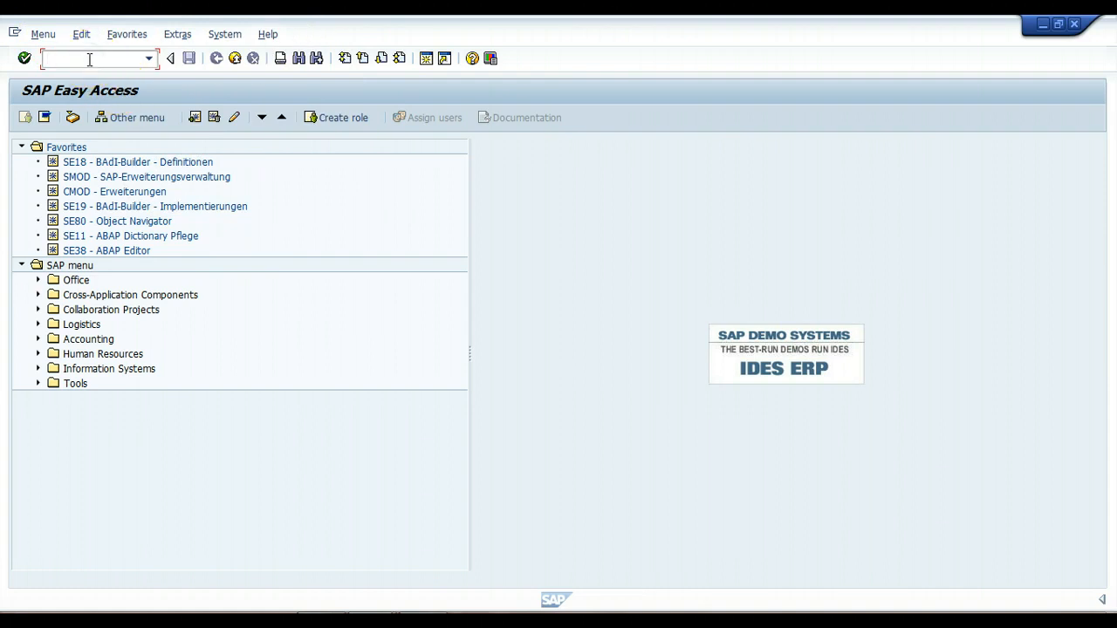
Step: Jump through transactions SU01, VK11 and ME23N from the command field
{"action": "type", "text": "sU01"}
{"action": "key", "text": "Return"}
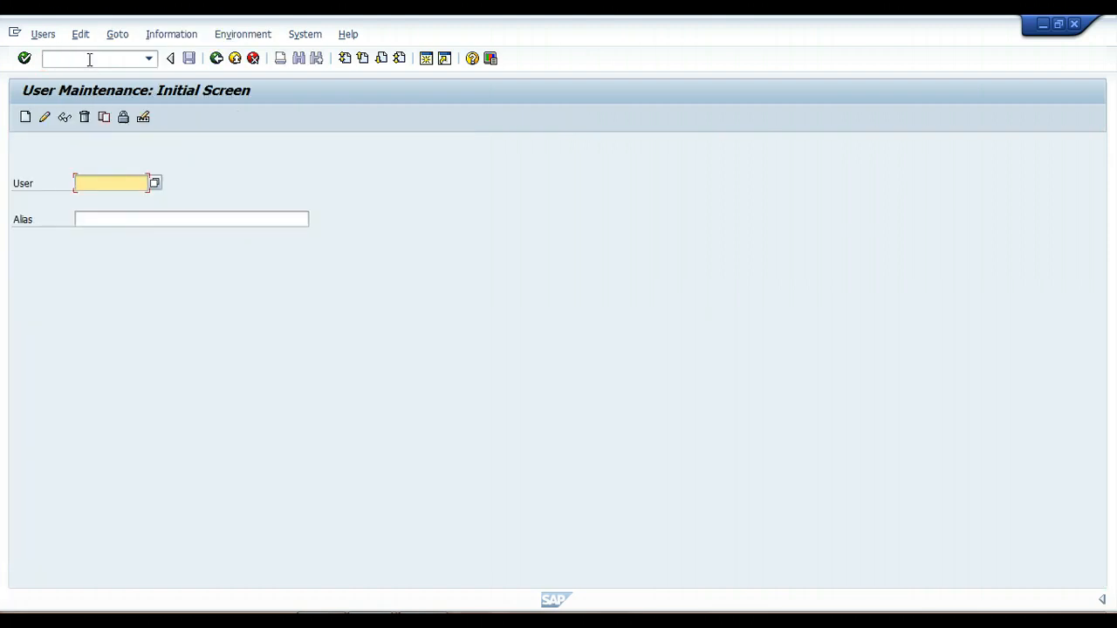
{"action": "left_click", "coordinate": [119, 59]}
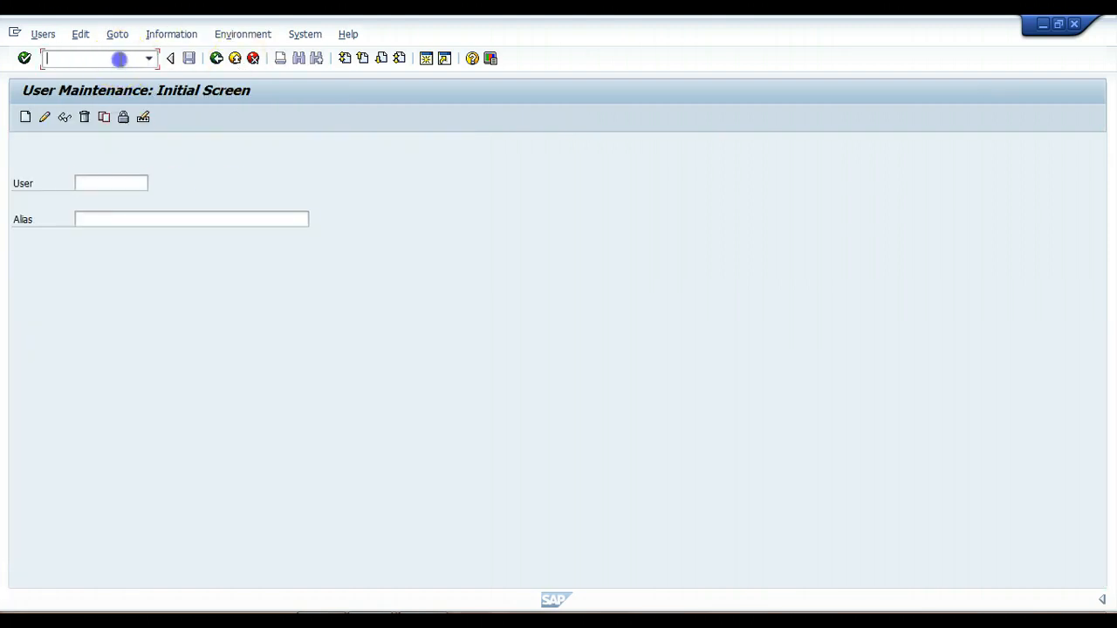
{"action": "type", "text": "/nvk"}
{"action": "type", "text": "11"}
{"action": "key", "text": "Return"}
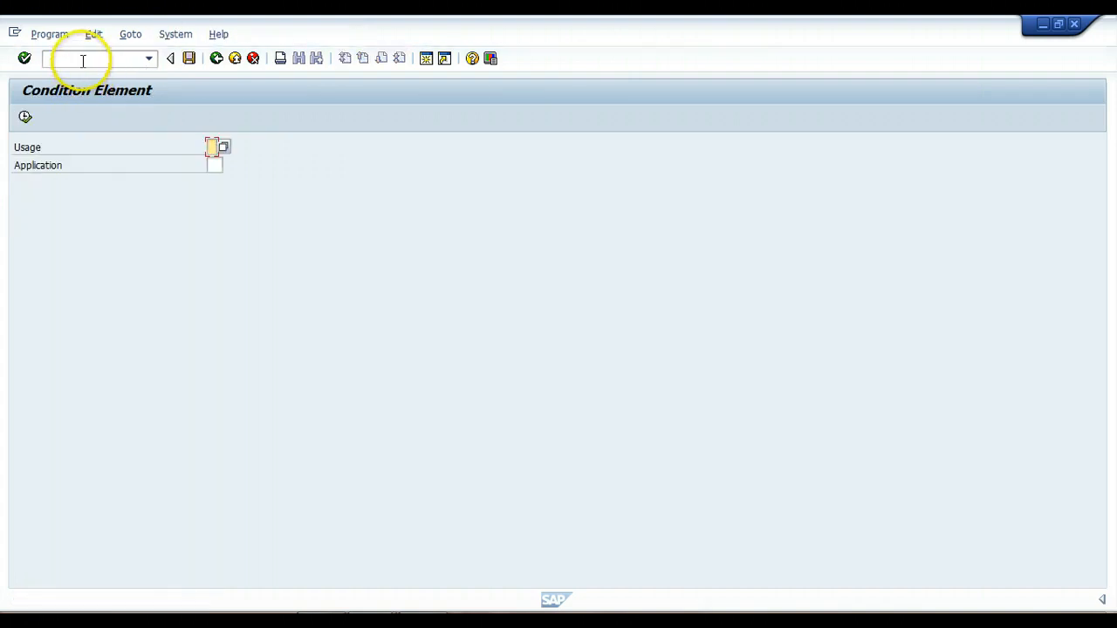
{"action": "left_click", "coordinate": [83, 61]}
{"action": "type", "text": "/n"}
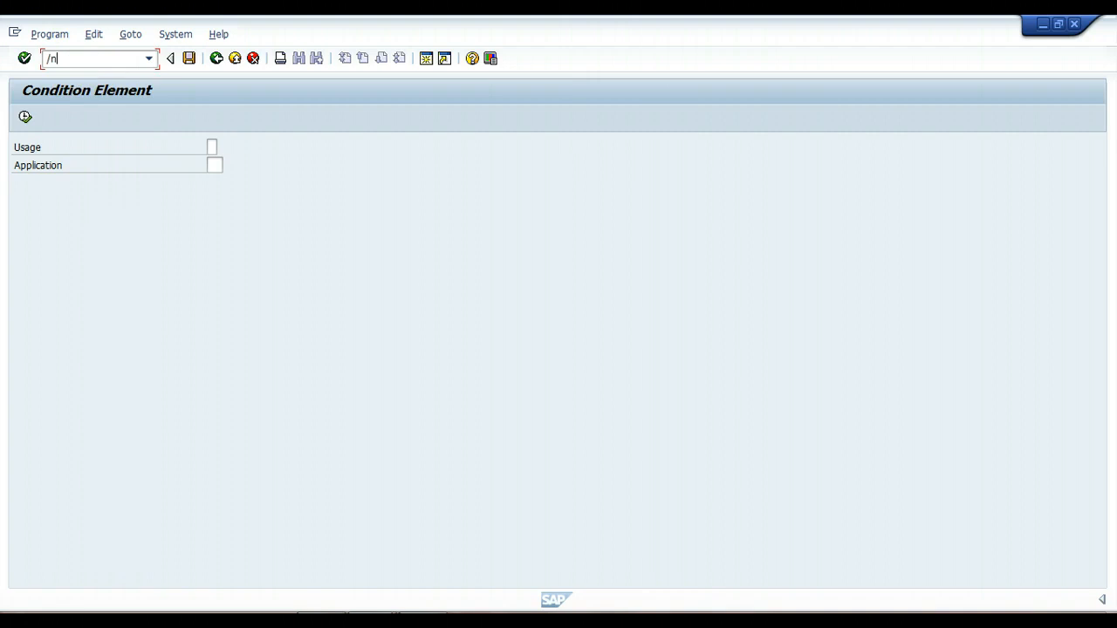
{"action": "type", "text": "me23n"}
{"action": "key", "text": "Return"}
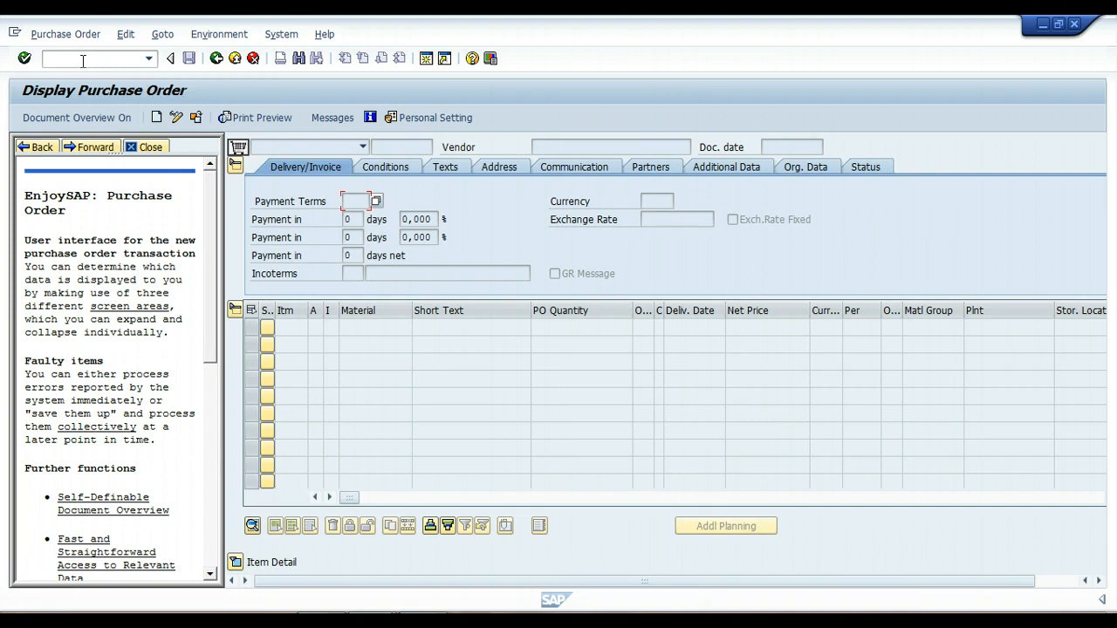
Step: Open Create Vendor with /nxk01, then exit it to SAP Easy Access
{"action": "left_click", "coordinate": [83, 61]}
{"action": "type", "text": "/n"}
{"action": "type", "text": "xk01"}
{"action": "key", "text": "Return"}
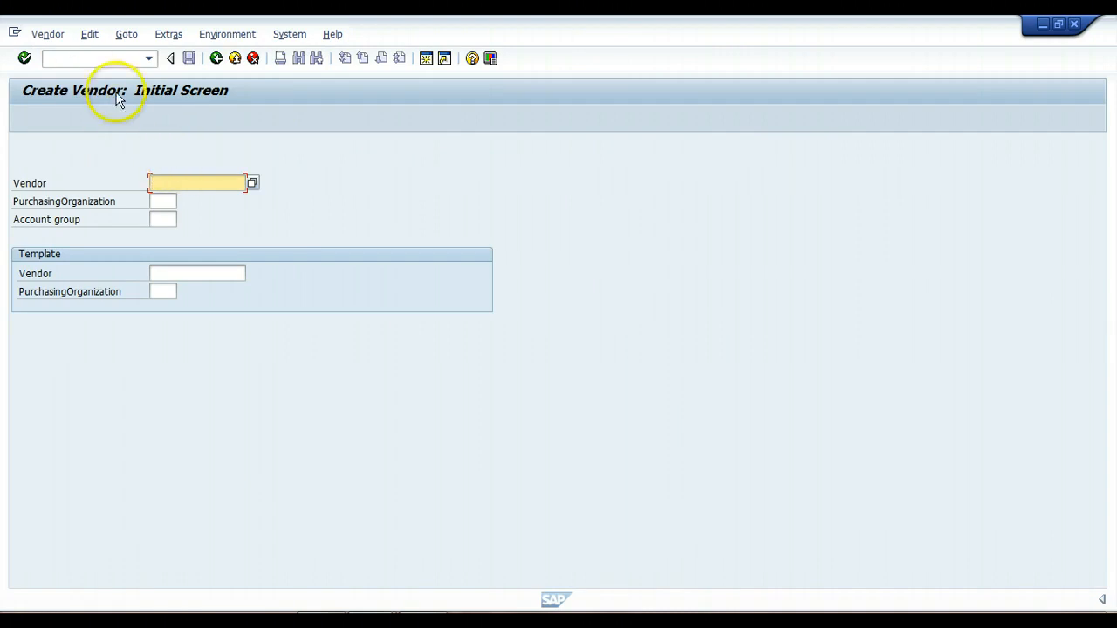
{"action": "left_click", "coordinate": [104, 56]}
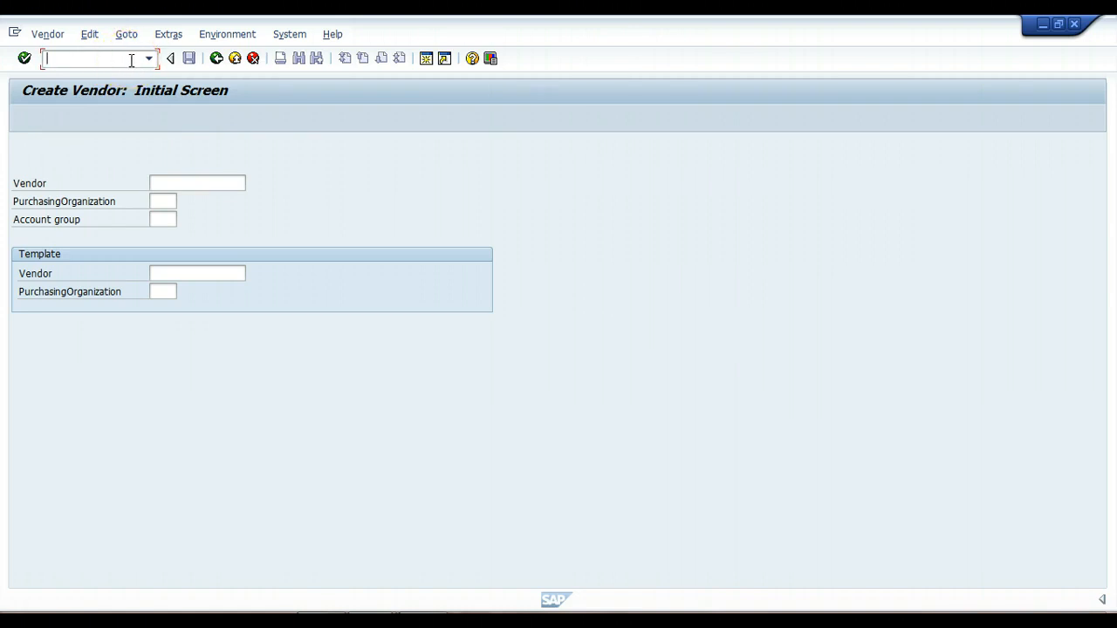
{"action": "left_click", "coordinate": [131, 61]}
{"action": "left_click", "coordinate": [234, 59]}
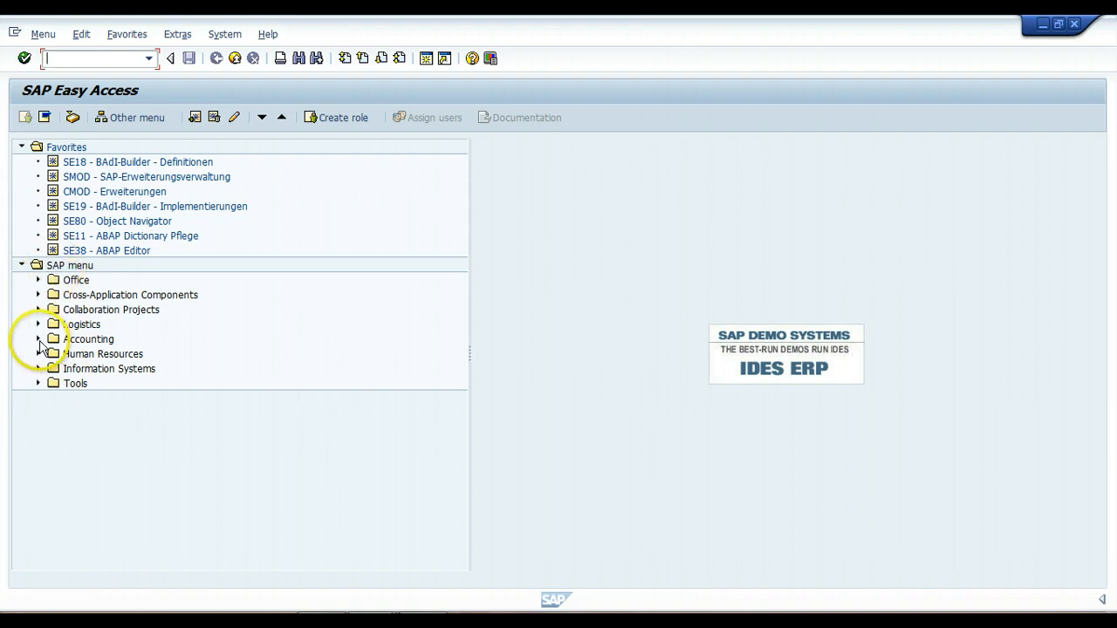
Step: Expand Tools > Administration > User Maintenance in the SAP menu and launch SU01 - Users
{"action": "left_click", "coordinate": [38, 384]}
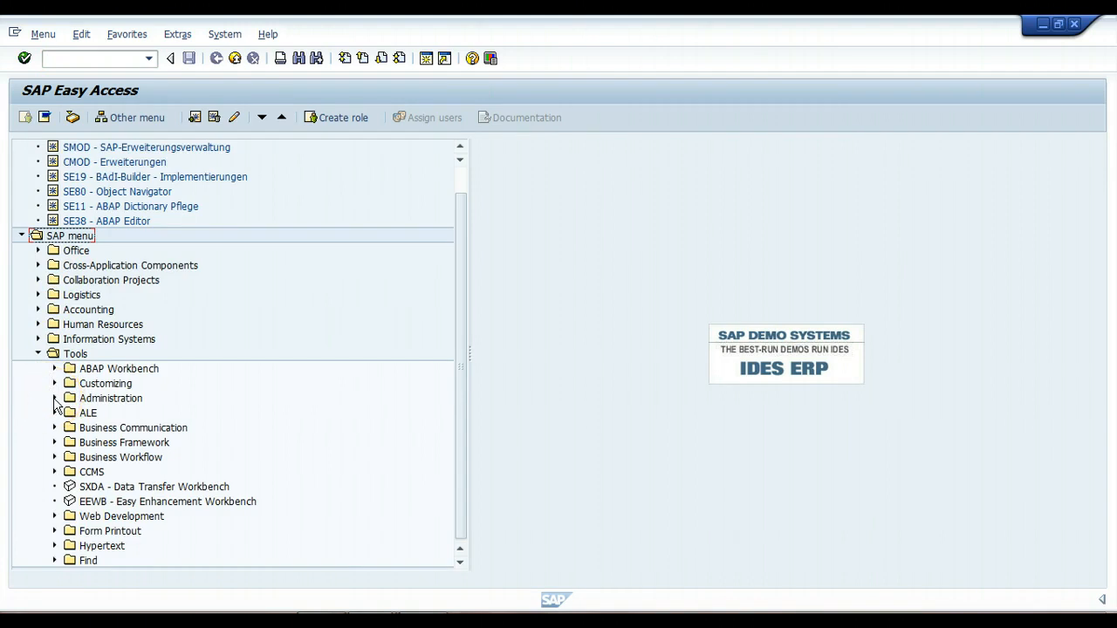
{"action": "left_click", "coordinate": [54, 399]}
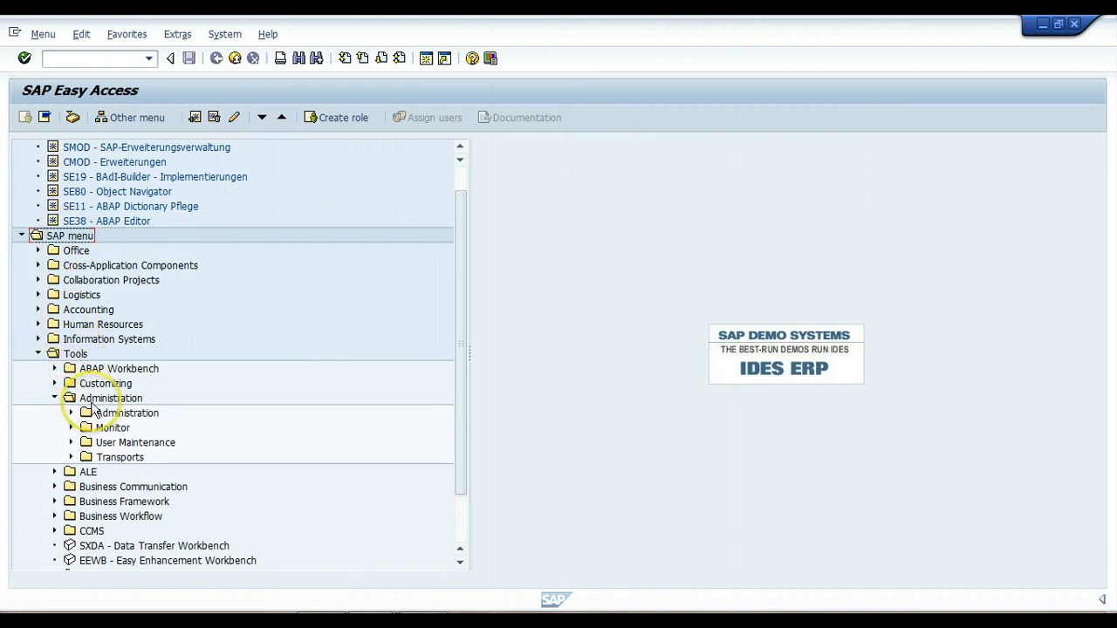
{"action": "left_click", "coordinate": [72, 444]}
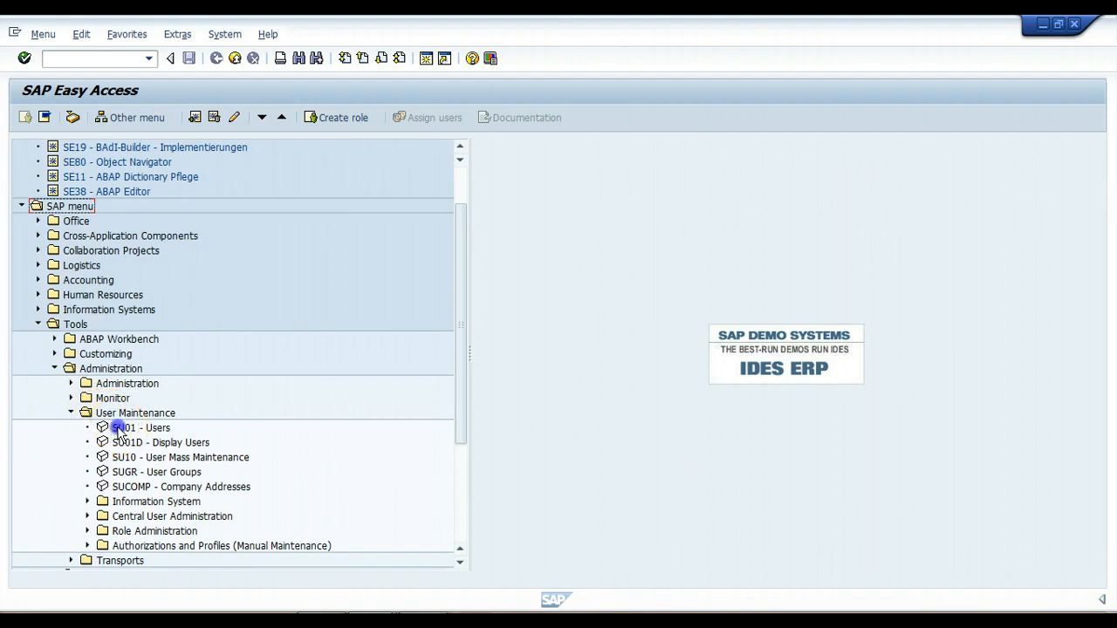
{"action": "left_click", "coordinate": [120, 429]}
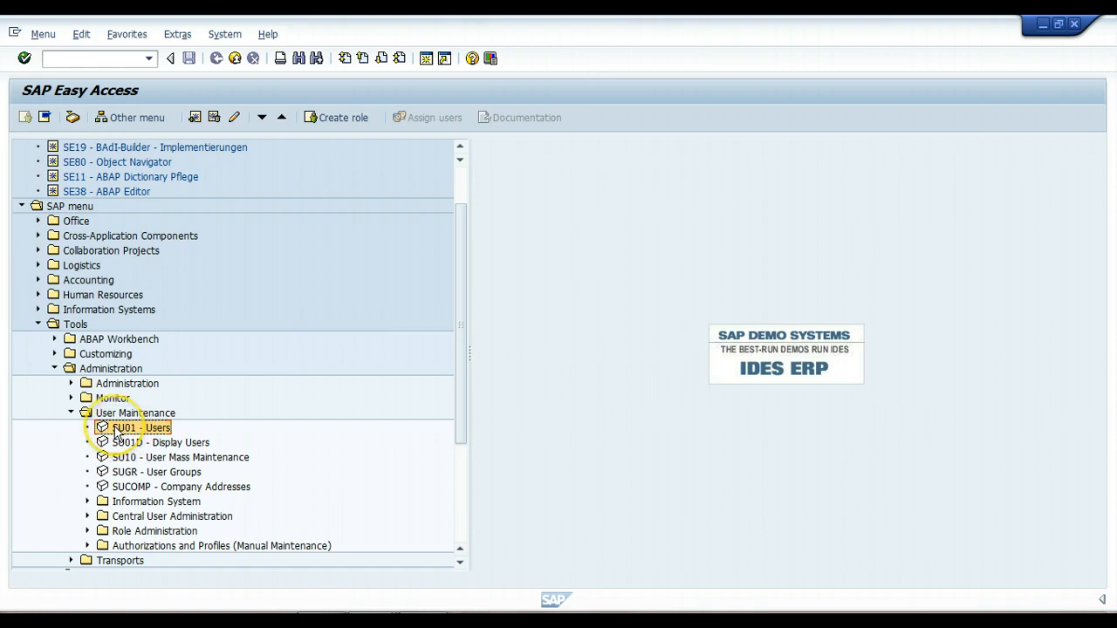
{"action": "double_click", "coordinate": [130, 427]}
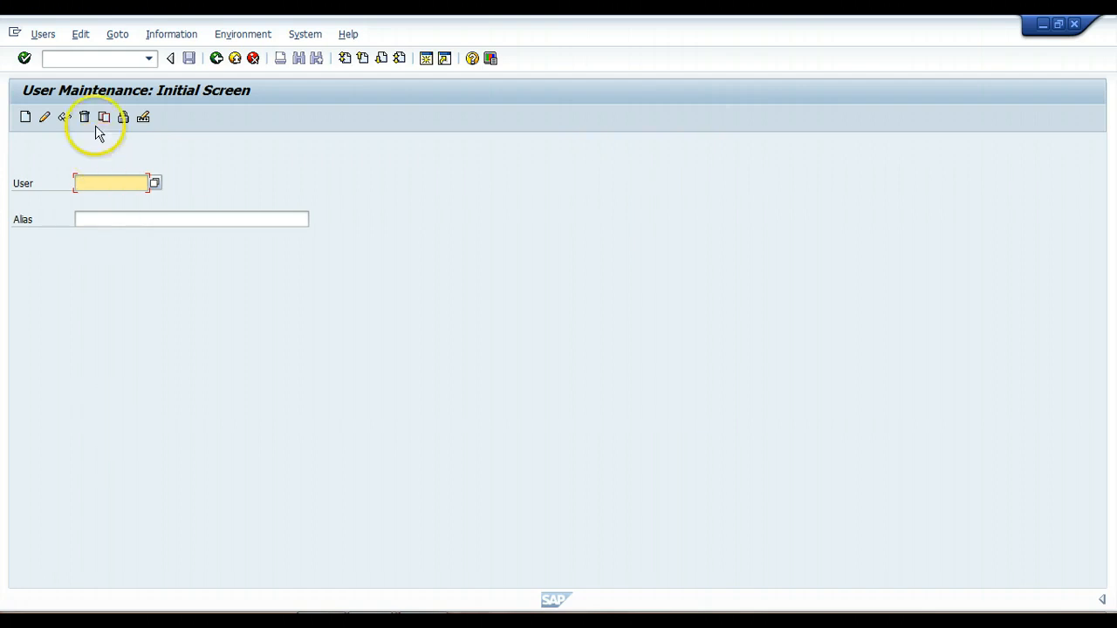
{"action": "left_click", "coordinate": [92, 59]}
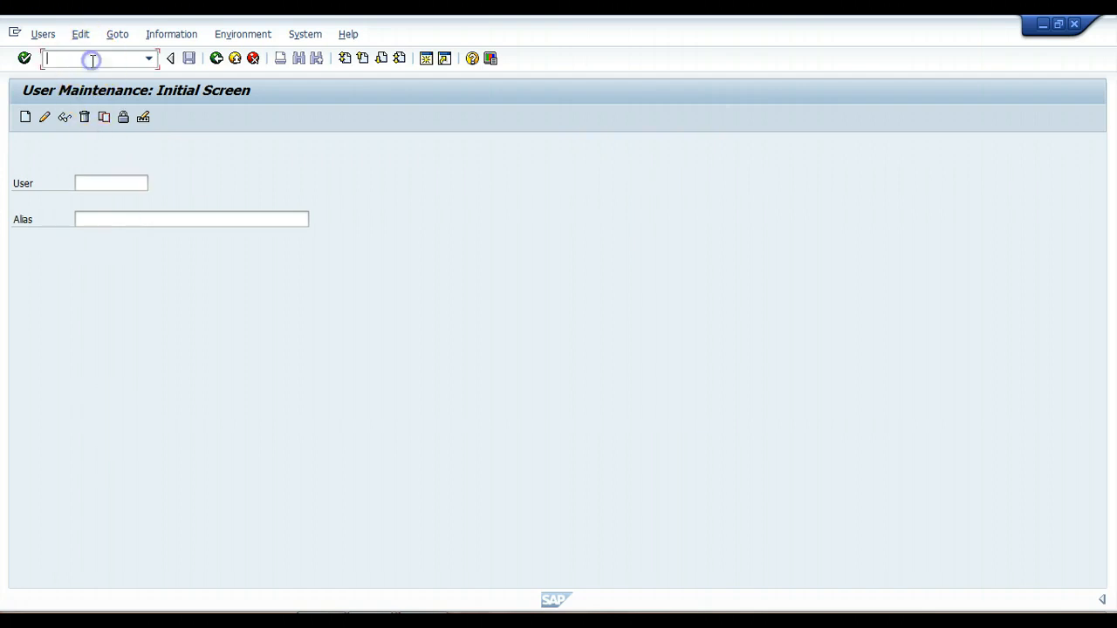
{"action": "type", "text": "/nsu01"}
{"action": "key", "text": "Return"}
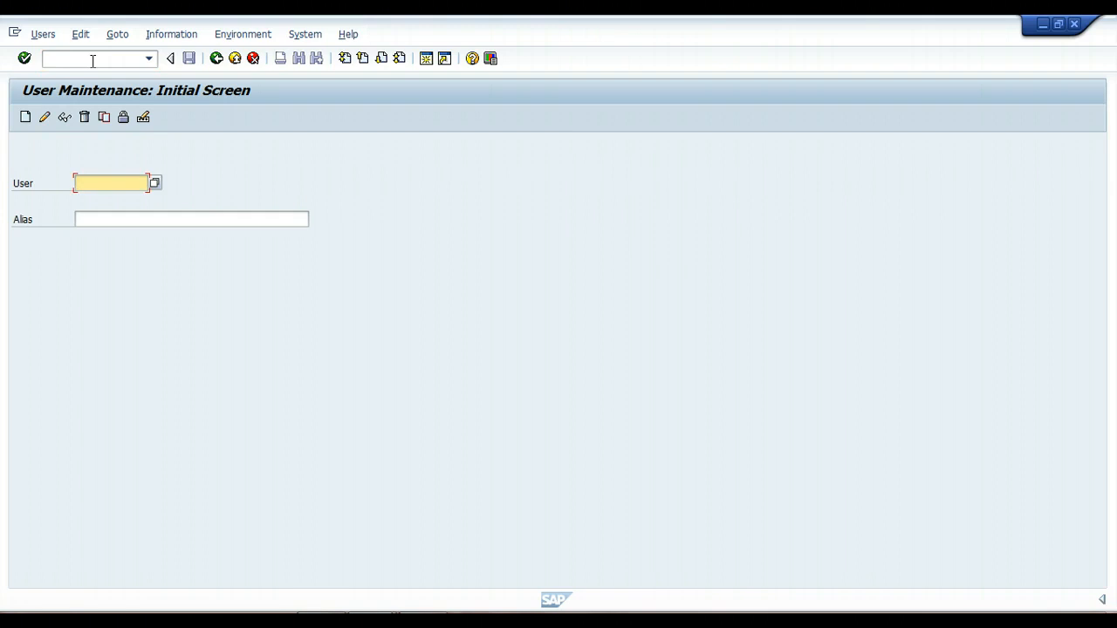
{"action": "left_click", "coordinate": [92, 59]}
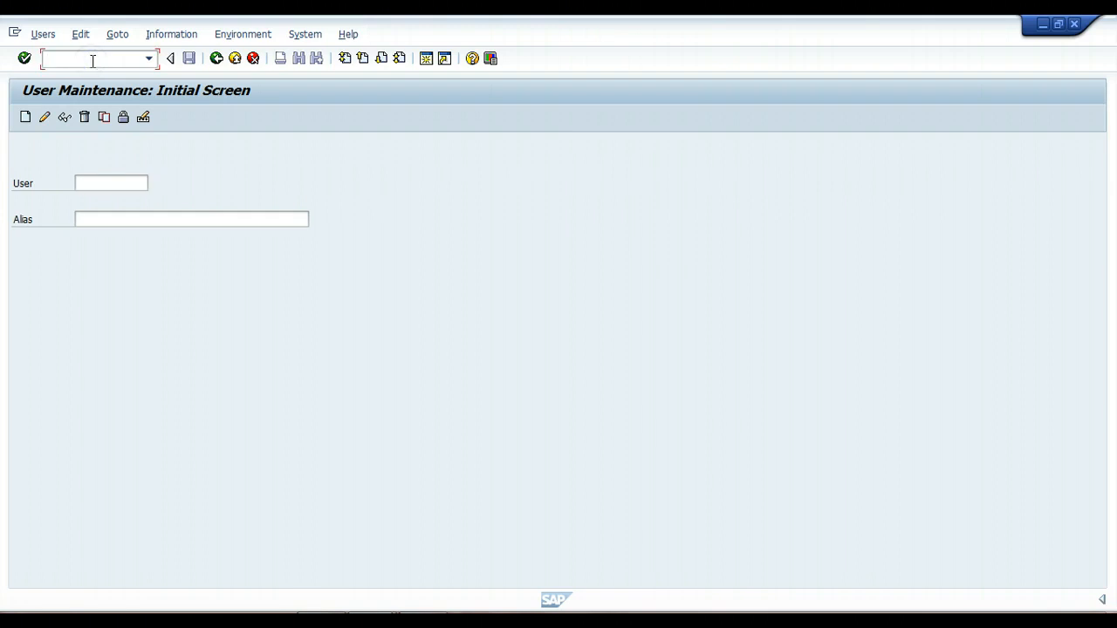
{"action": "type", "text": "/n"}
{"action": "left_click_drag", "start_coordinate": [68, 58], "coordinate": [44, 60]}
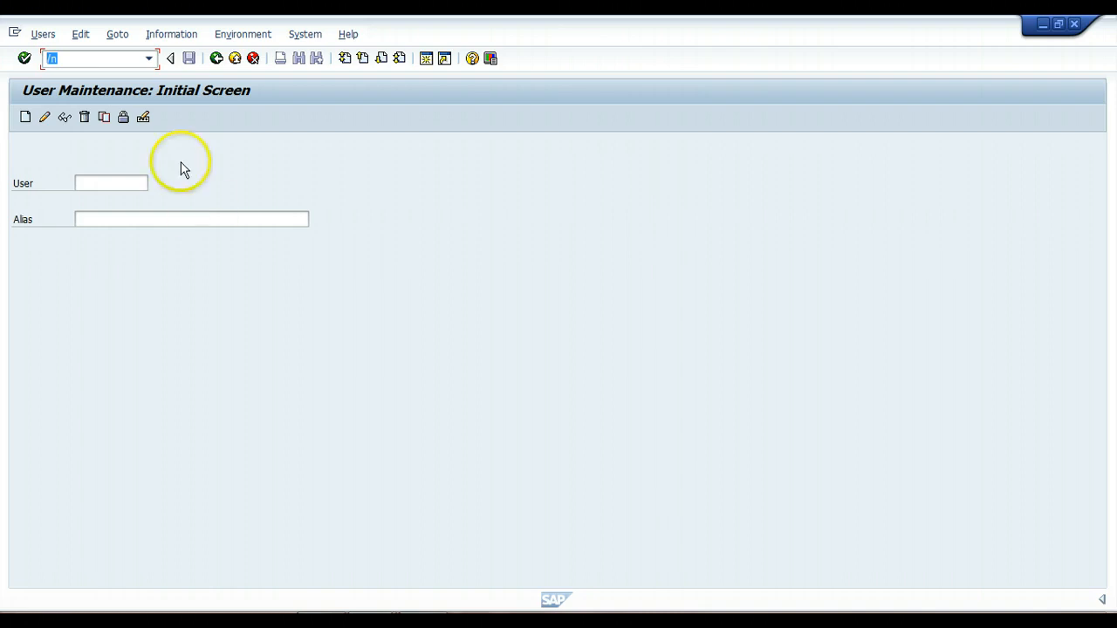
{"action": "left_click", "coordinate": [99, 57]}
{"action": "key", "text": "BackSpace"}
{"action": "key", "text": "BackSpace"}
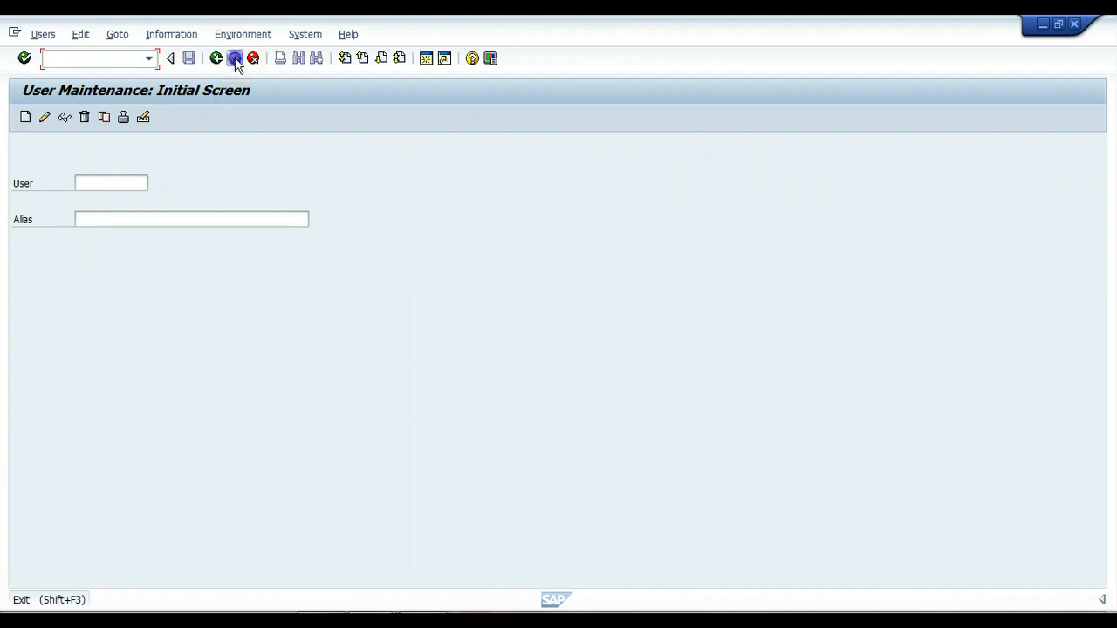
{"action": "left_click", "coordinate": [235, 58]}
Step: Run su01 from the command field, then go back to SAP Easy Access
{"action": "left_click", "coordinate": [94, 58]}
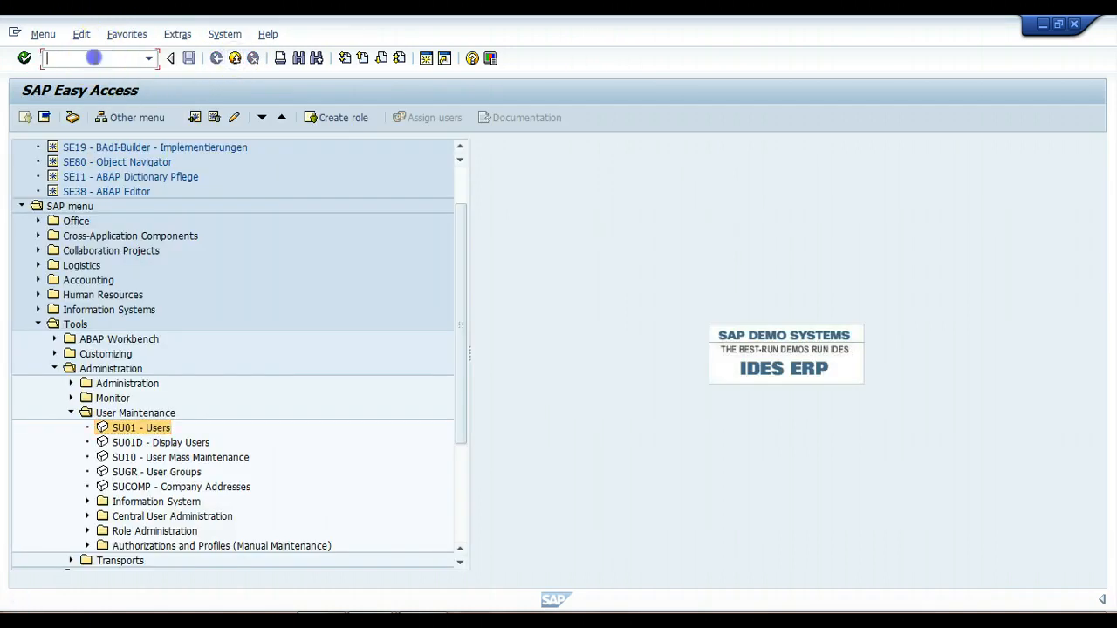
{"action": "type", "text": "/n"}
{"action": "key", "text": "Return"}
{"action": "type", "text": "su01"}
{"action": "key", "text": "Return"}
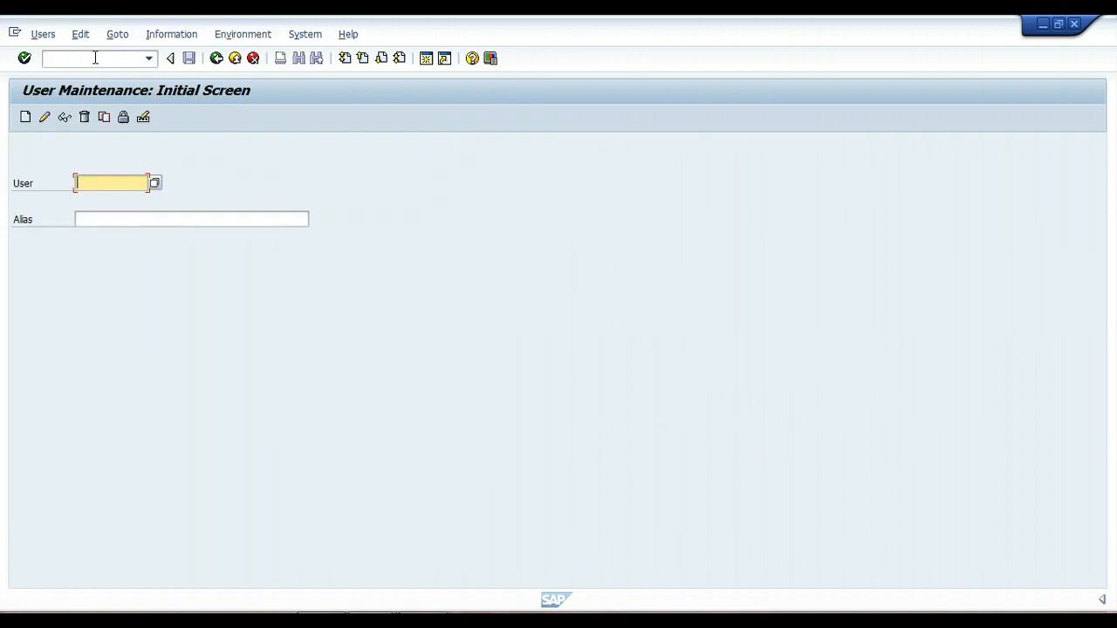
{"action": "left_click", "coordinate": [95, 58]}
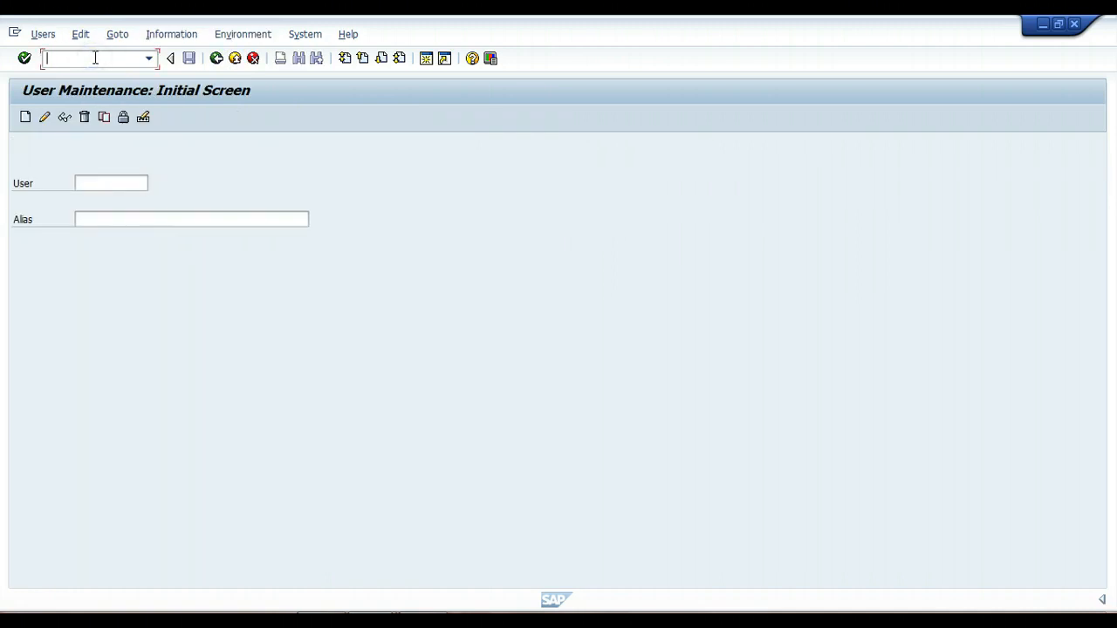
{"action": "left_click", "coordinate": [217, 58]}
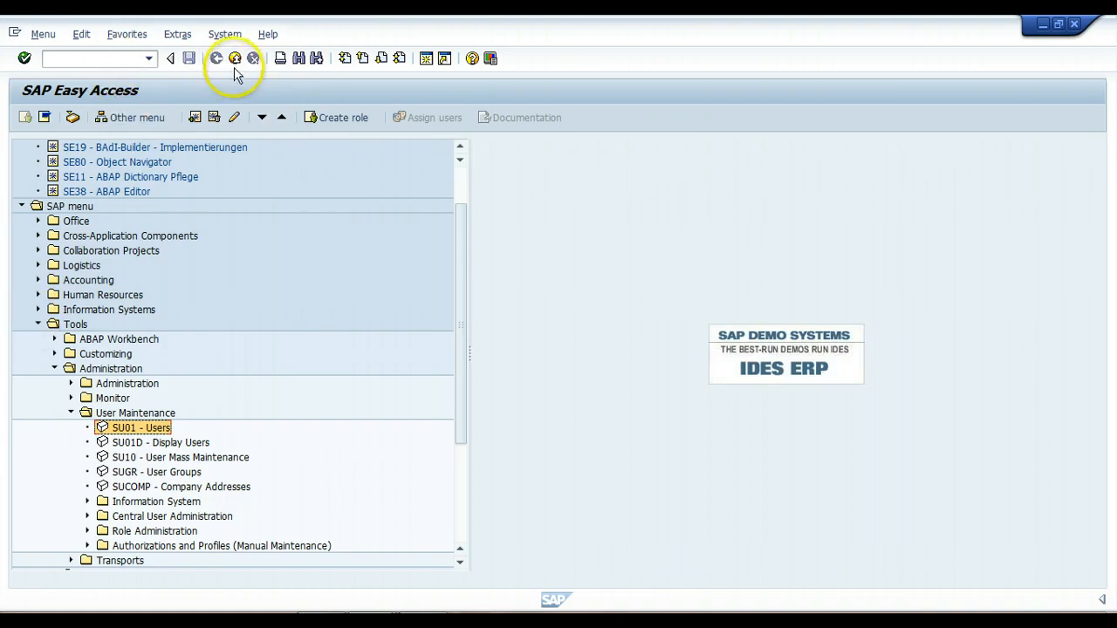
Step: Run pfcg to open Role Maintenance, then return to the SAP menu
{"action": "left_click", "coordinate": [121, 58]}
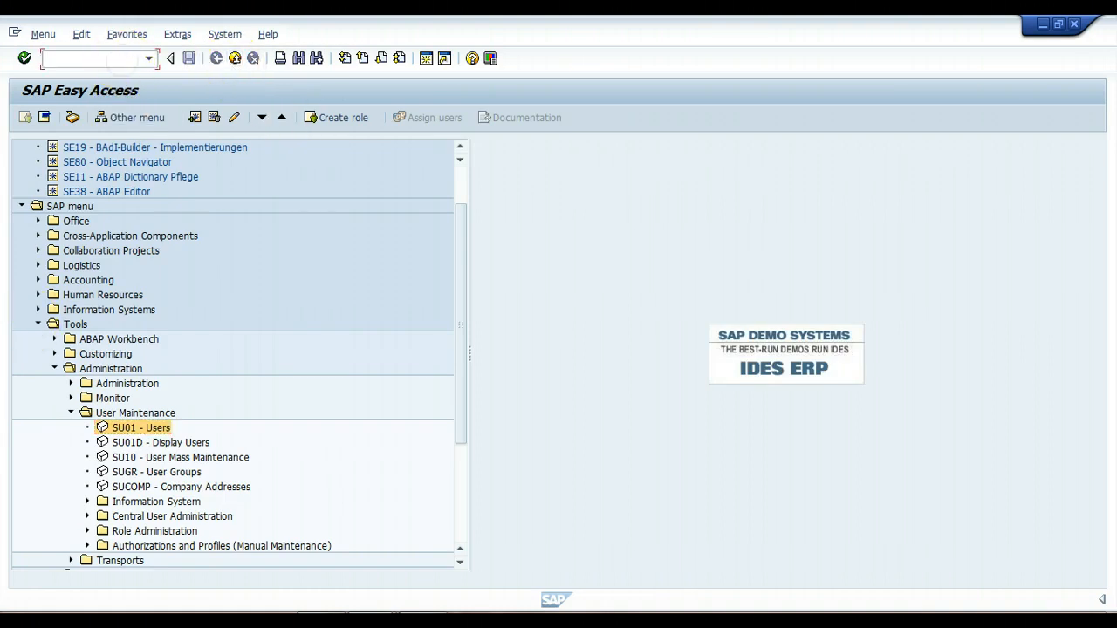
{"action": "type", "text": "/npfcg"}
{"action": "key", "text": "BackSpace"}
{"action": "key", "text": "BackSpace"}
{"action": "key", "text": "BackSpace"}
{"action": "key", "text": "BackSpace"}
{"action": "key", "text": "BackSpace"}
{"action": "key", "text": "BackSpace"}
{"action": "type", "text": "pfcg"}
{"action": "key", "text": "Return"}
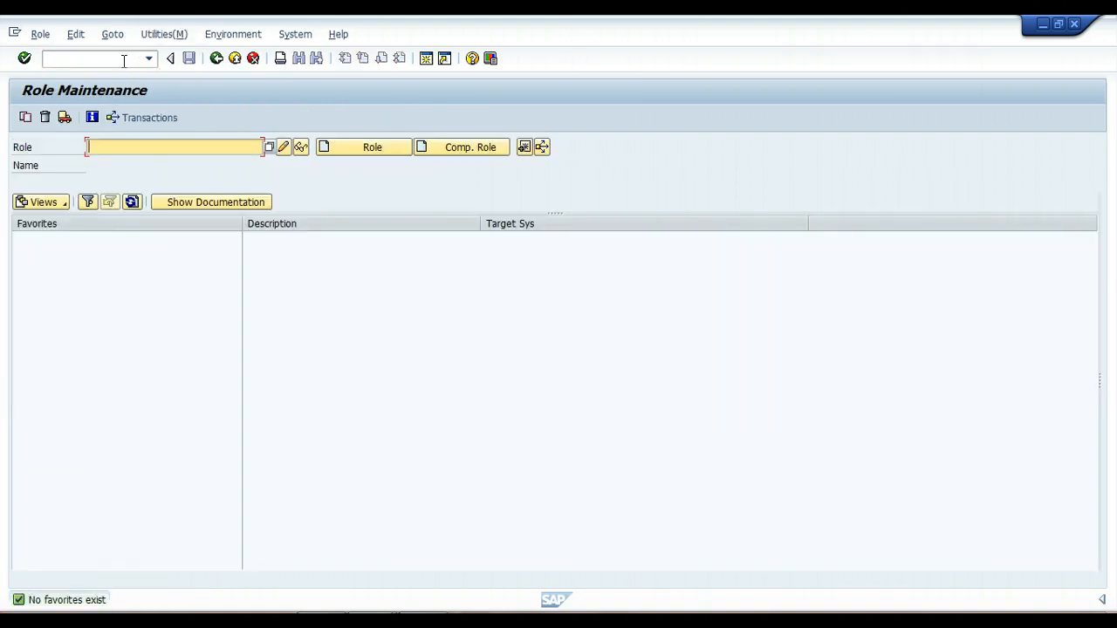
{"action": "left_click", "coordinate": [216, 59]}
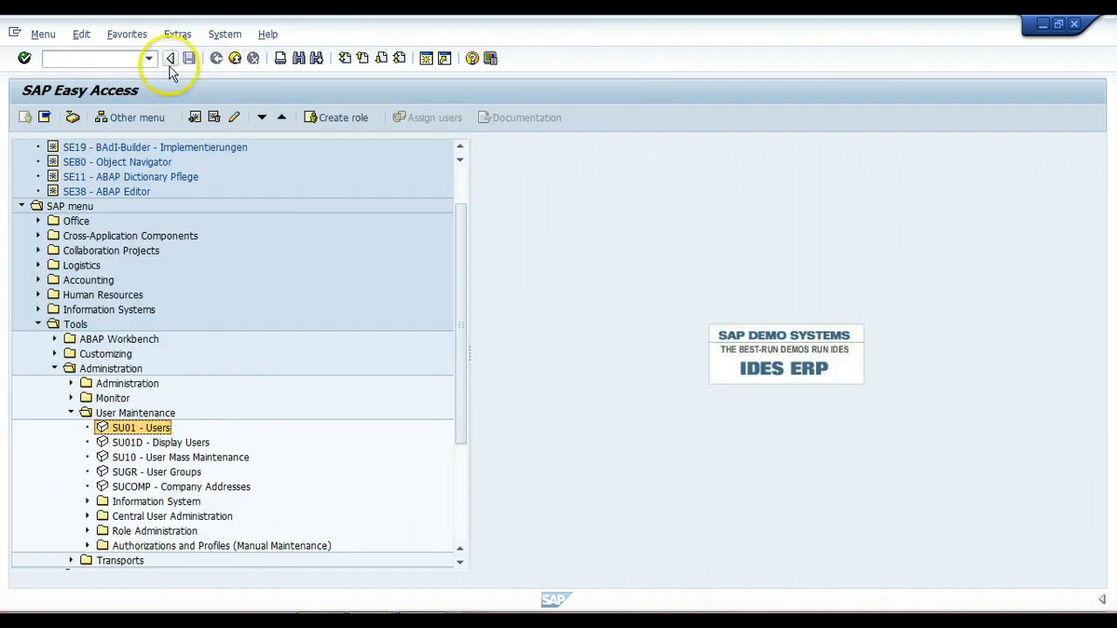
Step: Try /n and /o in the command field, run su01, then run pfcg again
{"action": "left_click", "coordinate": [97, 58]}
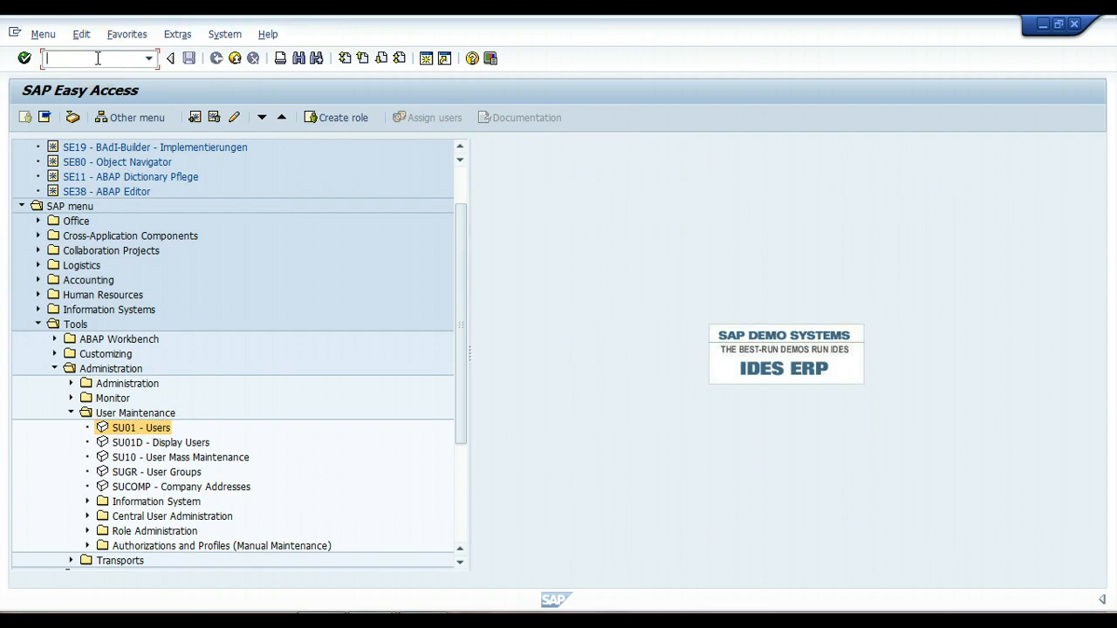
{"action": "type", "text": "/n"}
{"action": "key", "text": "BackSpace"}
{"action": "key", "text": "BackSpace"}
{"action": "type", "text": "/o"}
{"action": "key", "text": "BackSpace"}
{"action": "key", "text": "BackSpace"}
{"action": "type", "text": "su01"}
{"action": "key", "text": "Return"}
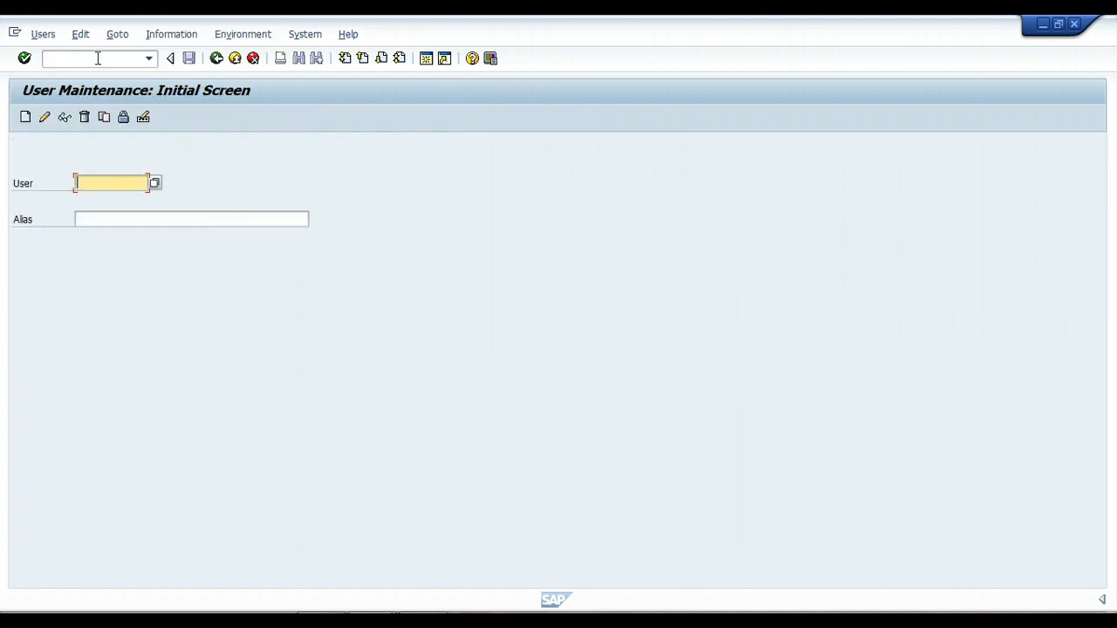
{"action": "left_click", "coordinate": [98, 58]}
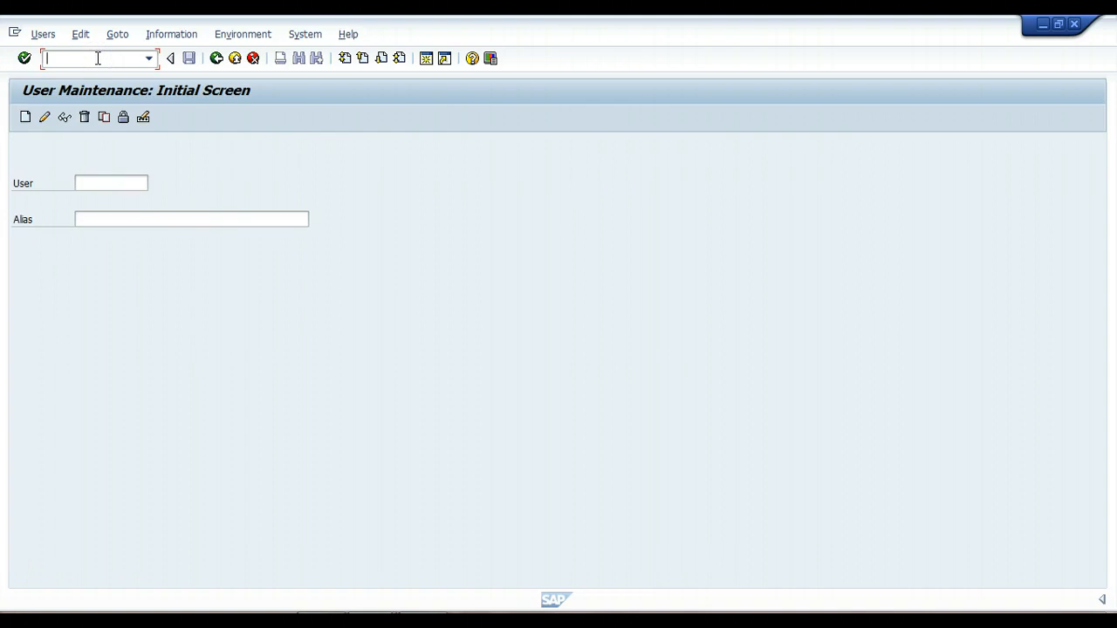
{"action": "type", "text": "pfcg"}
{"action": "key", "text": "Return"}
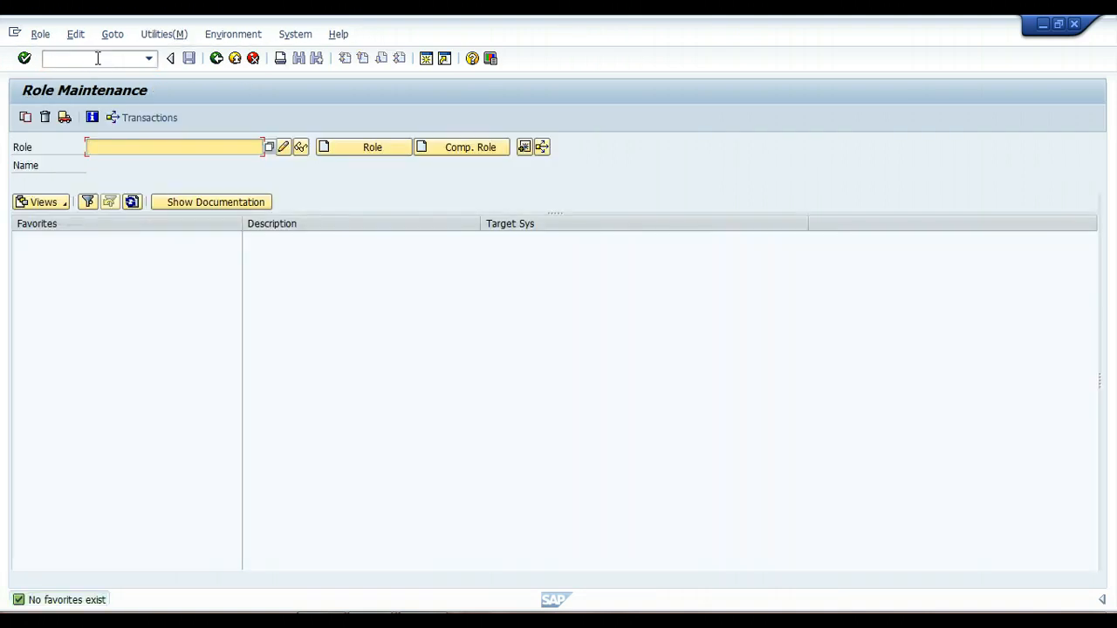
Step: Jump from Role Maintenance to vk01 using /n, then go back to SAP Easy Access
{"action": "left_click", "coordinate": [98, 58]}
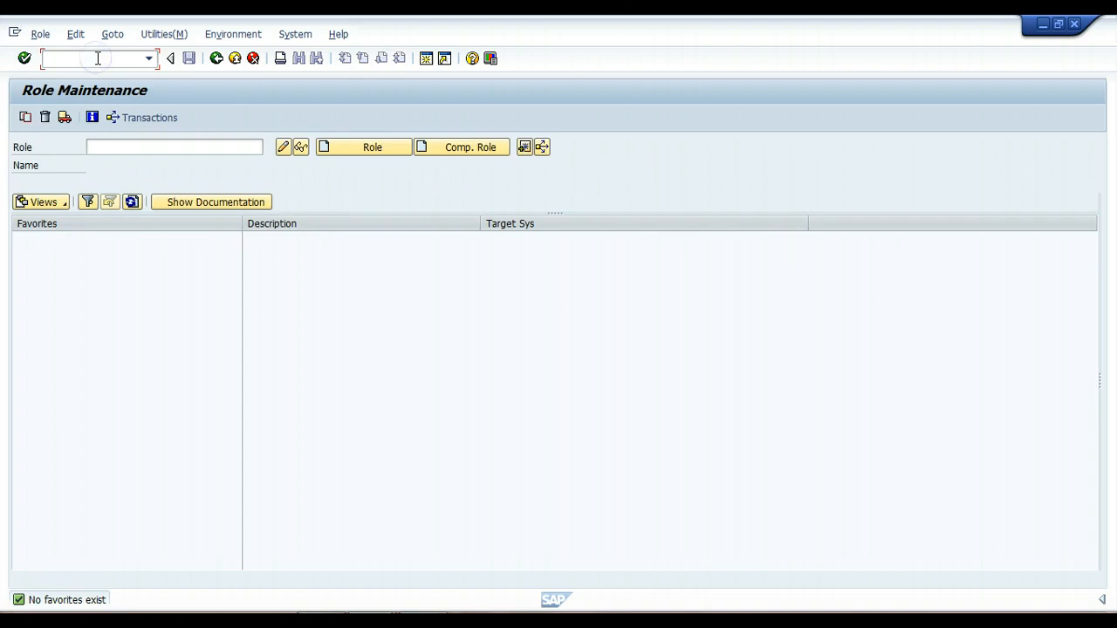
{"action": "type", "text": "vk01"}
{"action": "key", "text": "Return"}
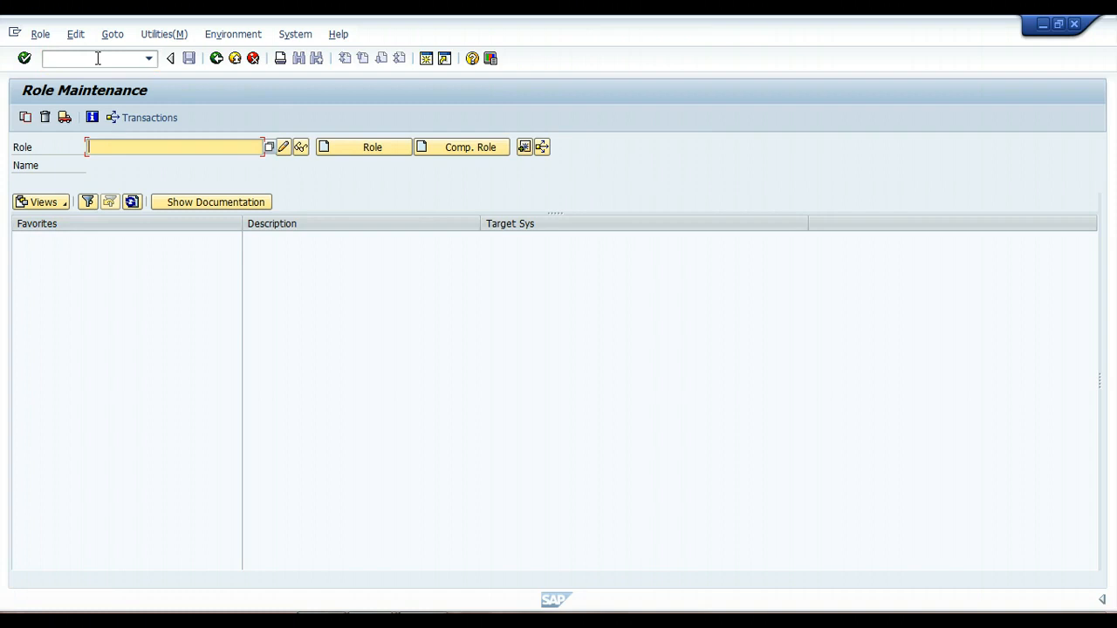
{"action": "left_click", "coordinate": [97, 58]}
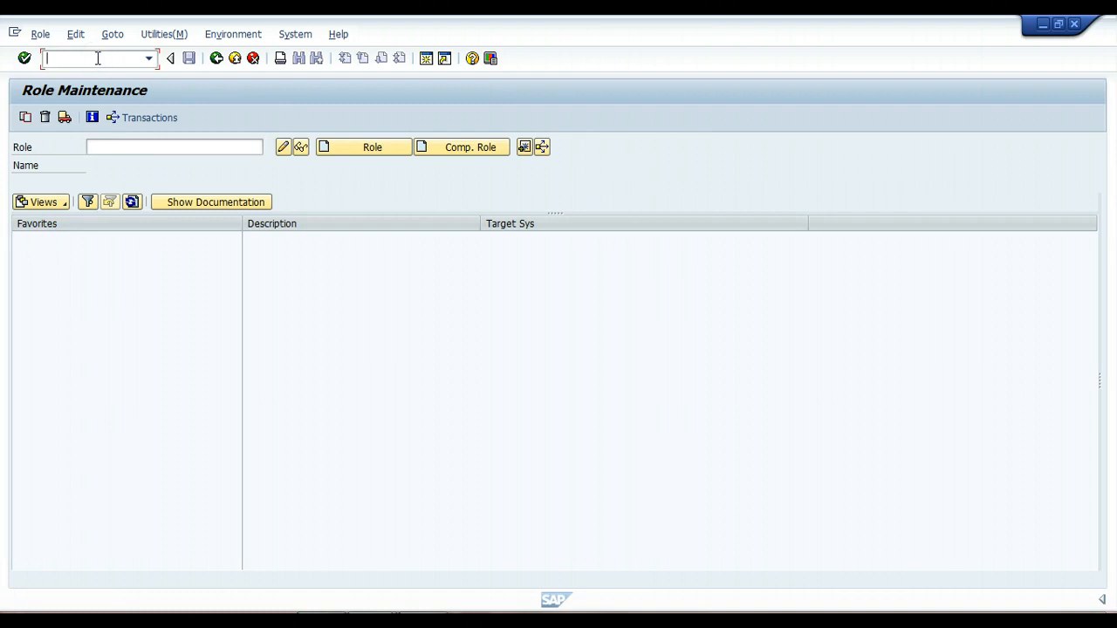
{"action": "type", "text": "/n"}
{"action": "type", "text": "vk01"}
{"action": "key", "text": "Return"}
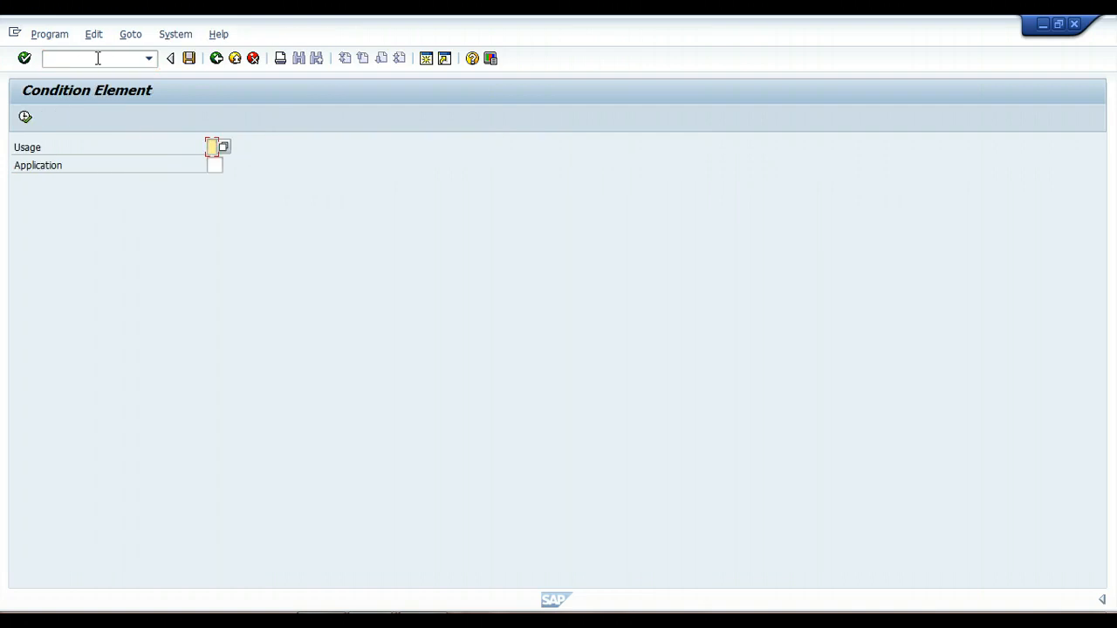
{"action": "left_click", "coordinate": [217, 58]}
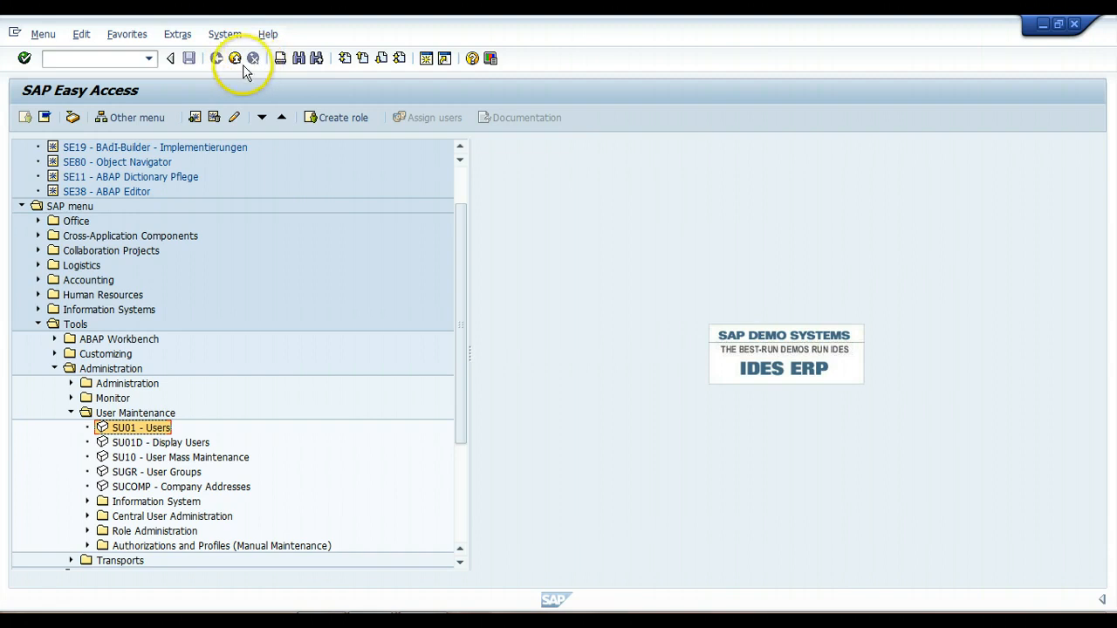
Step: Run /nsu01, enter the new user ID, and start creating that user
{"action": "left_click", "coordinate": [115, 63]}
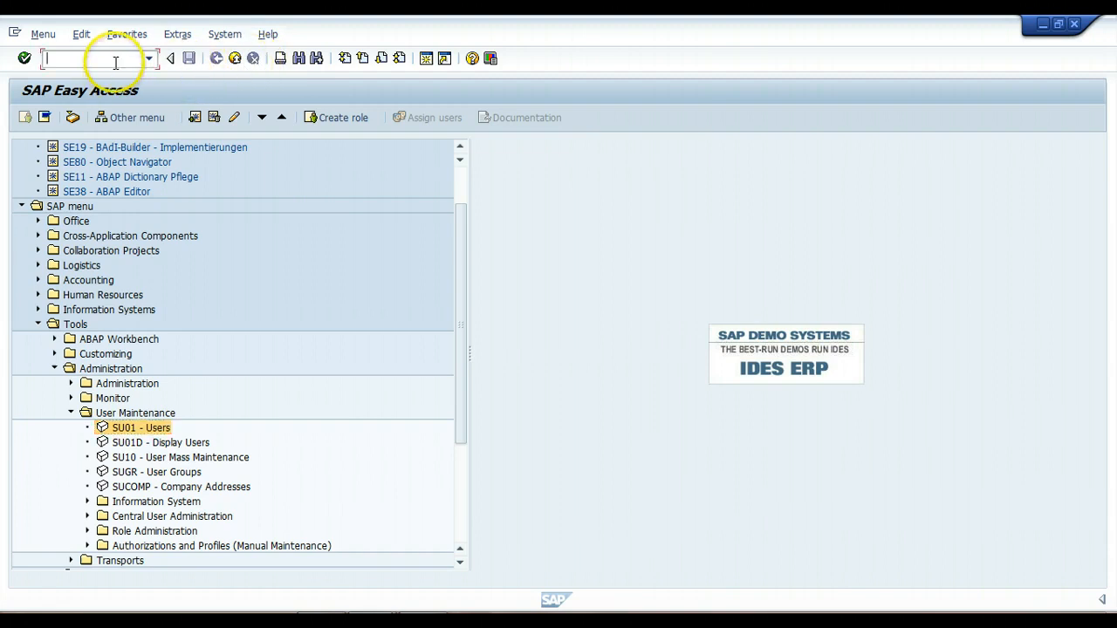
{"action": "type", "text": "/nsu01"}
{"action": "key", "text": "Return"}
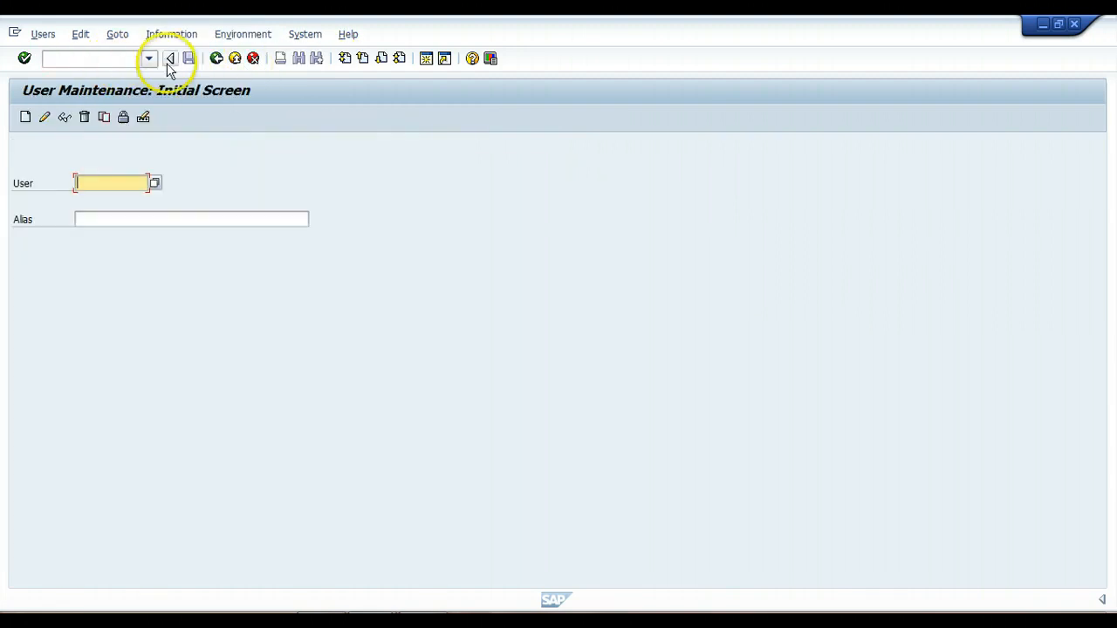
{"action": "type", "text": "jdhruv"}
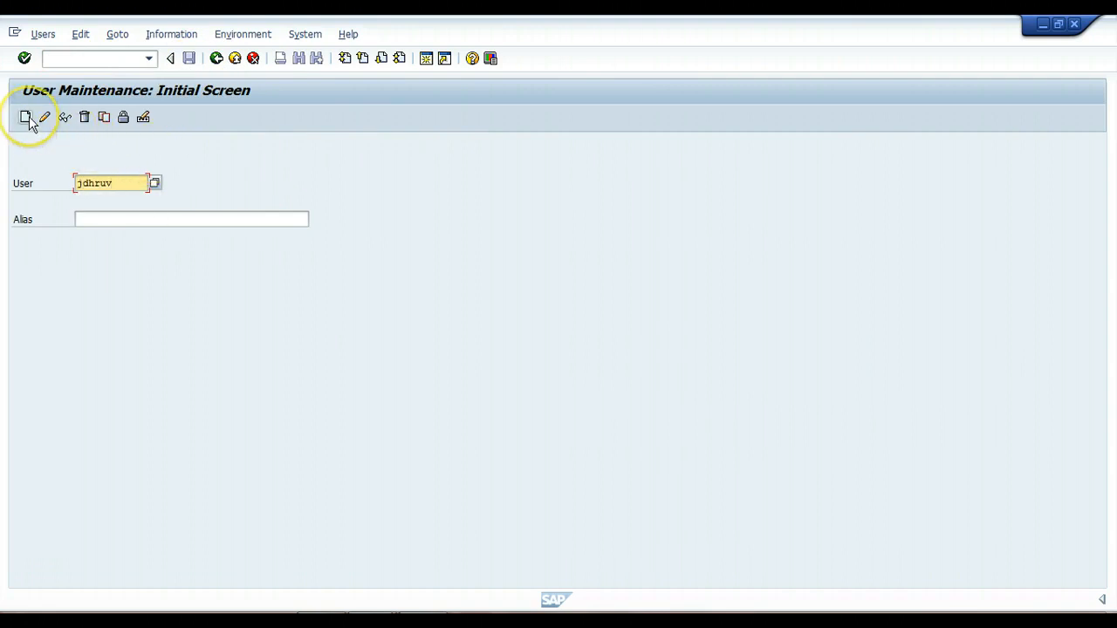
{"action": "double_click", "coordinate": [121, 180]}
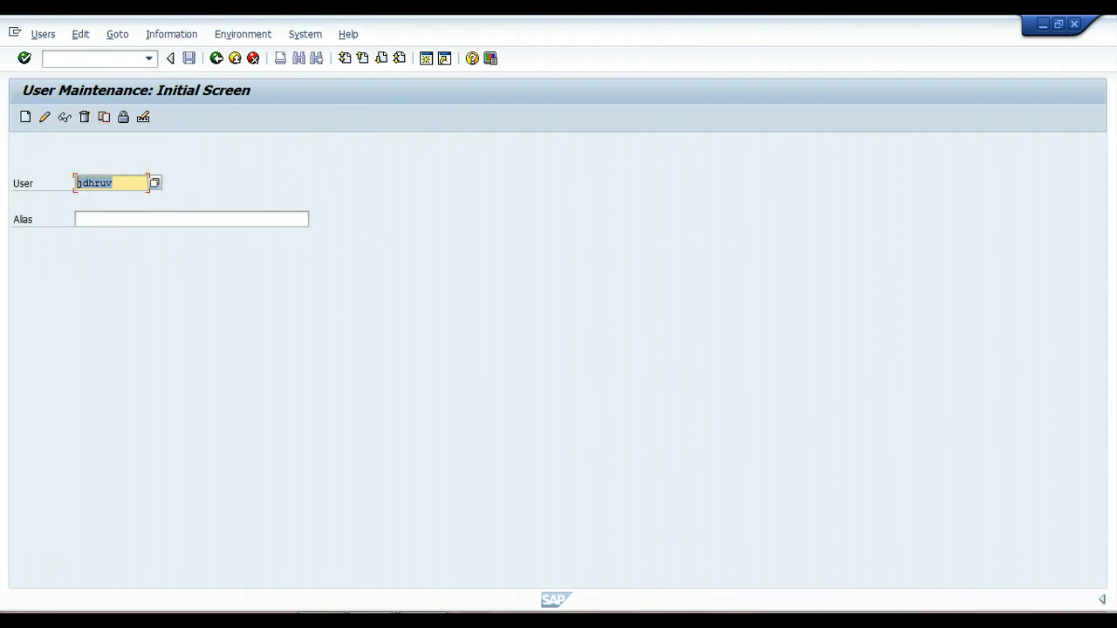
{"action": "type", "text": "jaydhruv"}
{"action": "left_click", "coordinate": [15, 146]}
{"action": "left_click", "coordinate": [25, 119]}
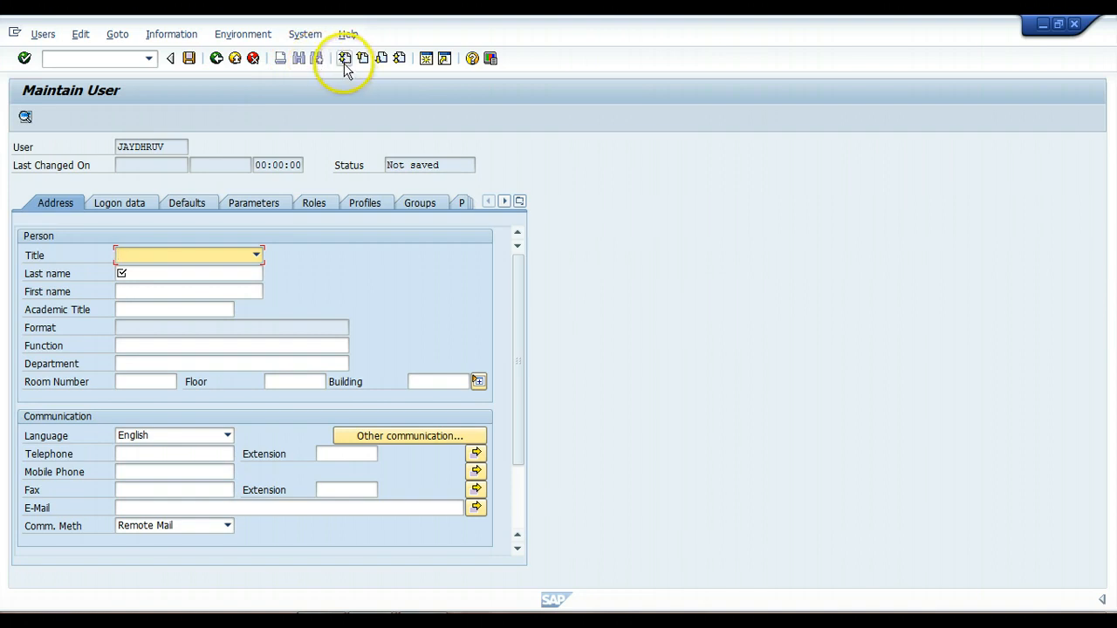
Step: Open a second session running VK01, switch back to user maintenance, and open a third session
{"action": "left_click", "coordinate": [427, 66]}
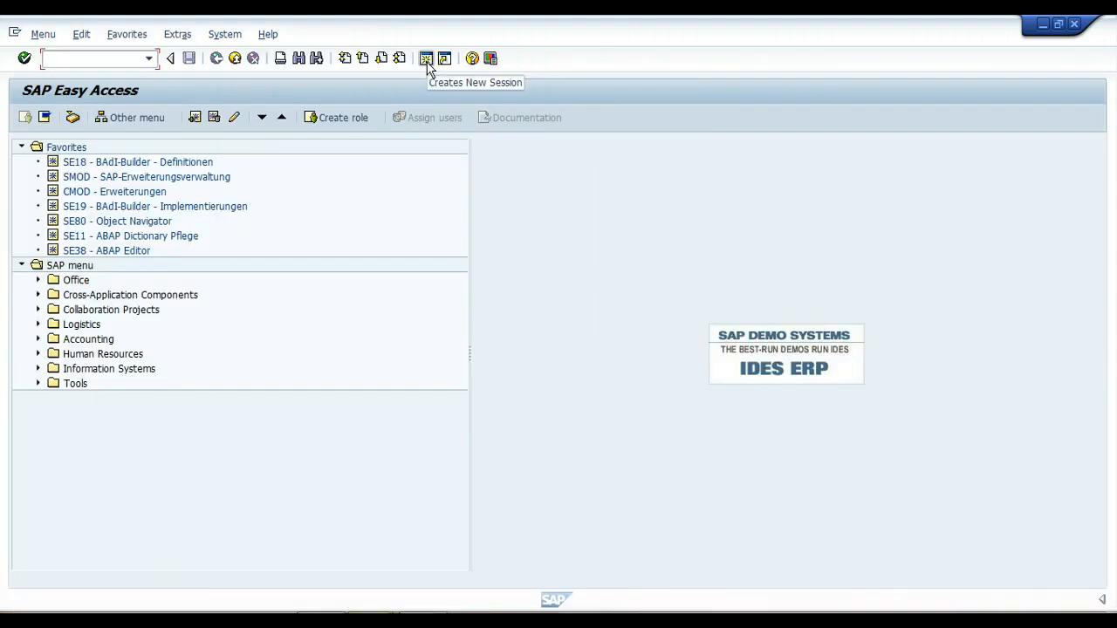
{"action": "type", "text": "VK01"}
{"action": "key", "text": "Return"}
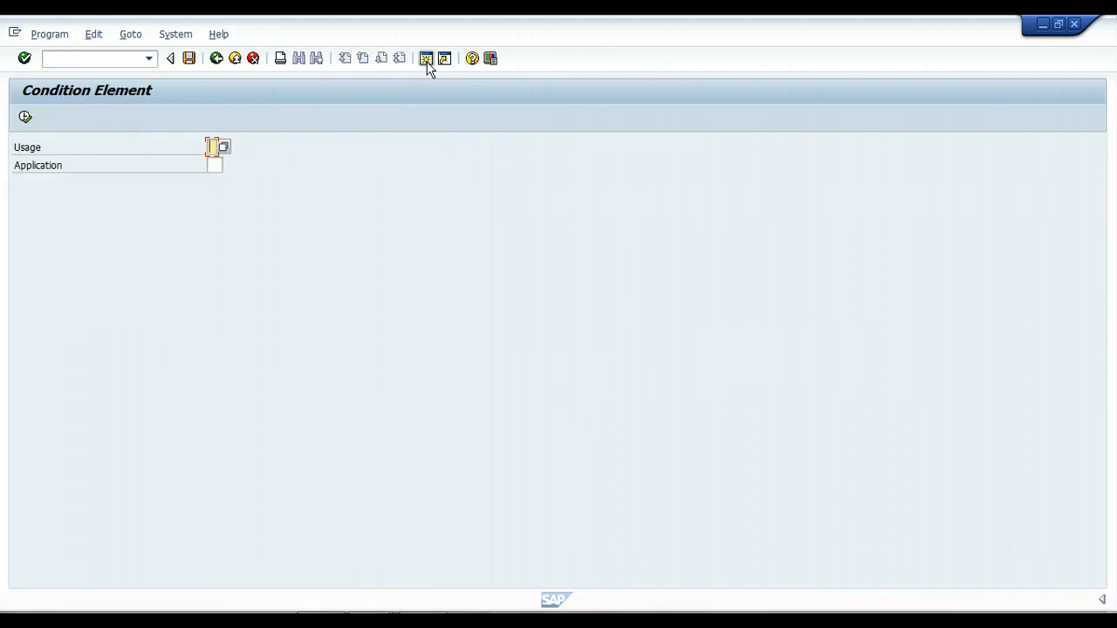
{"action": "key", "text": "alt+Tab"}
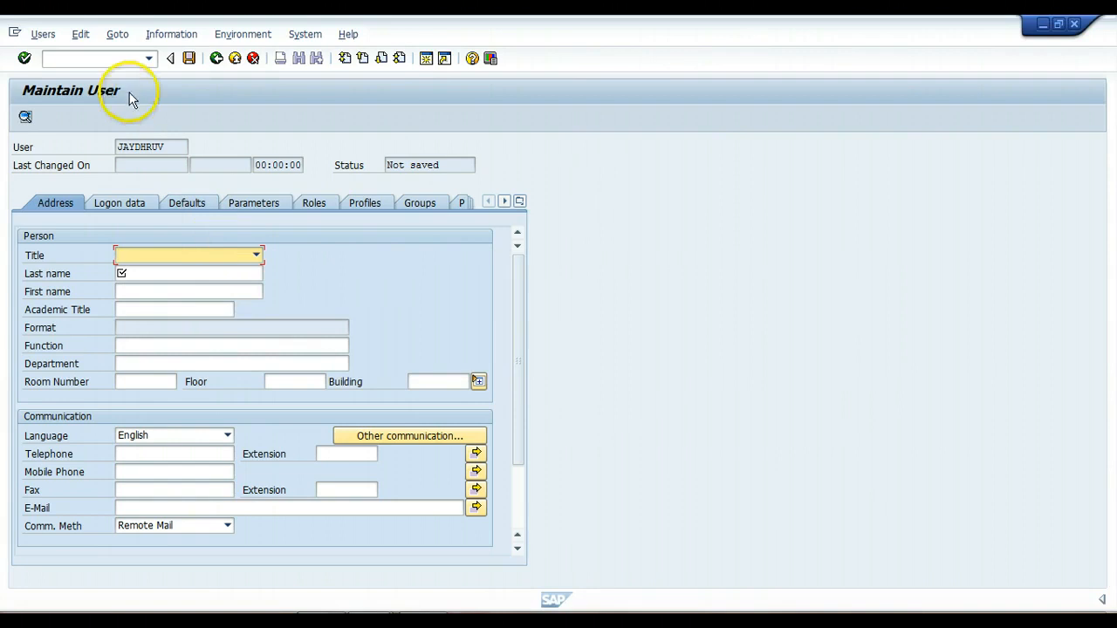
{"action": "left_click", "coordinate": [112, 57]}
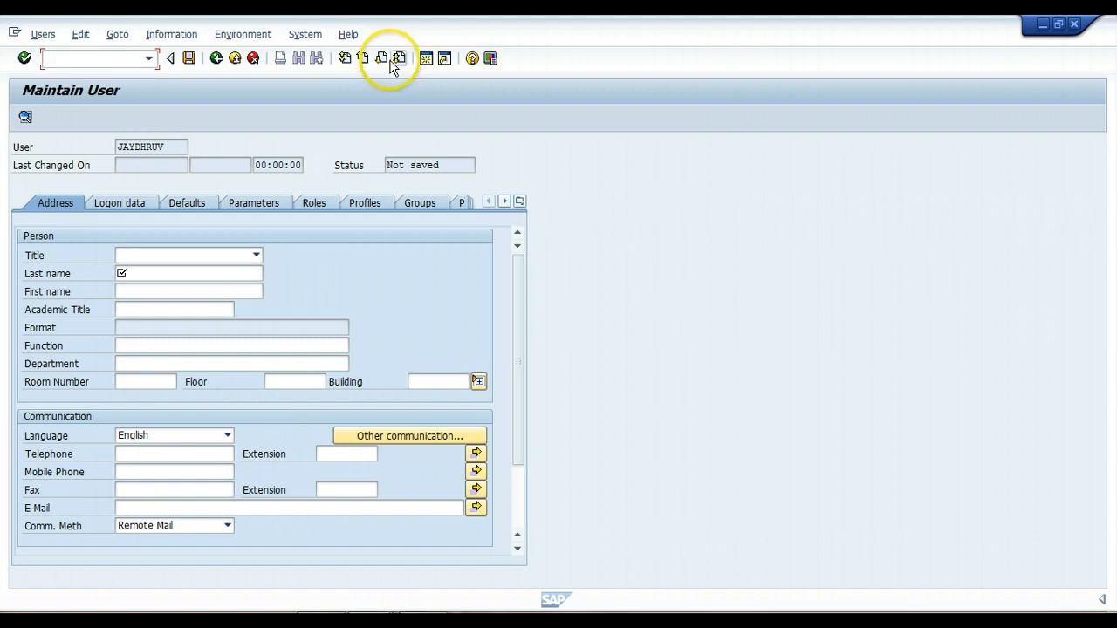
{"action": "left_click", "coordinate": [423, 61]}
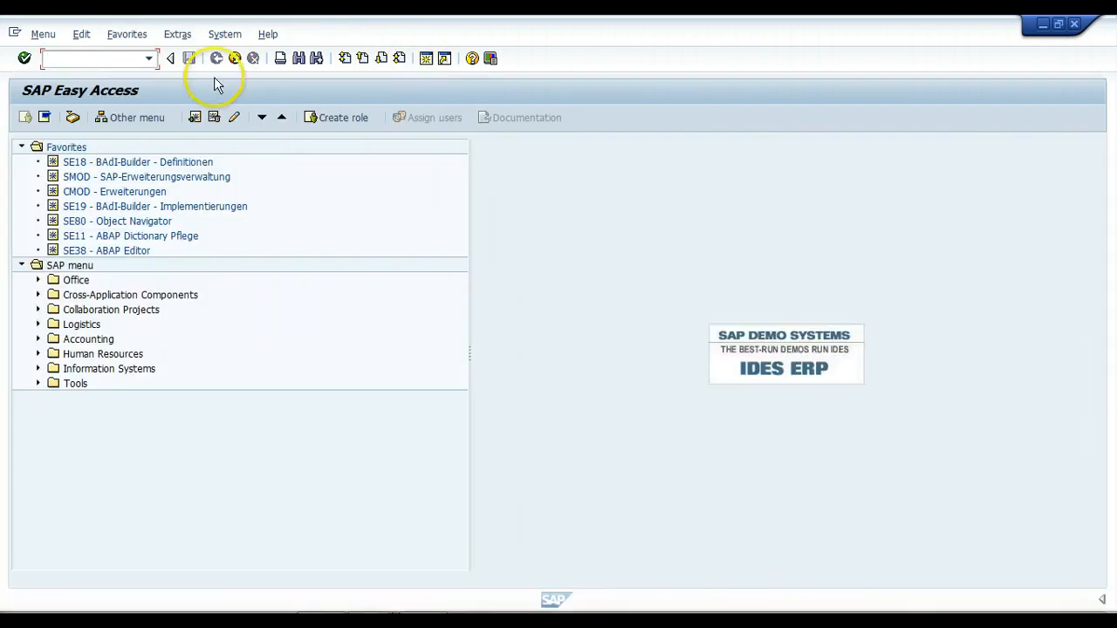
{"action": "left_click", "coordinate": [111, 59]}
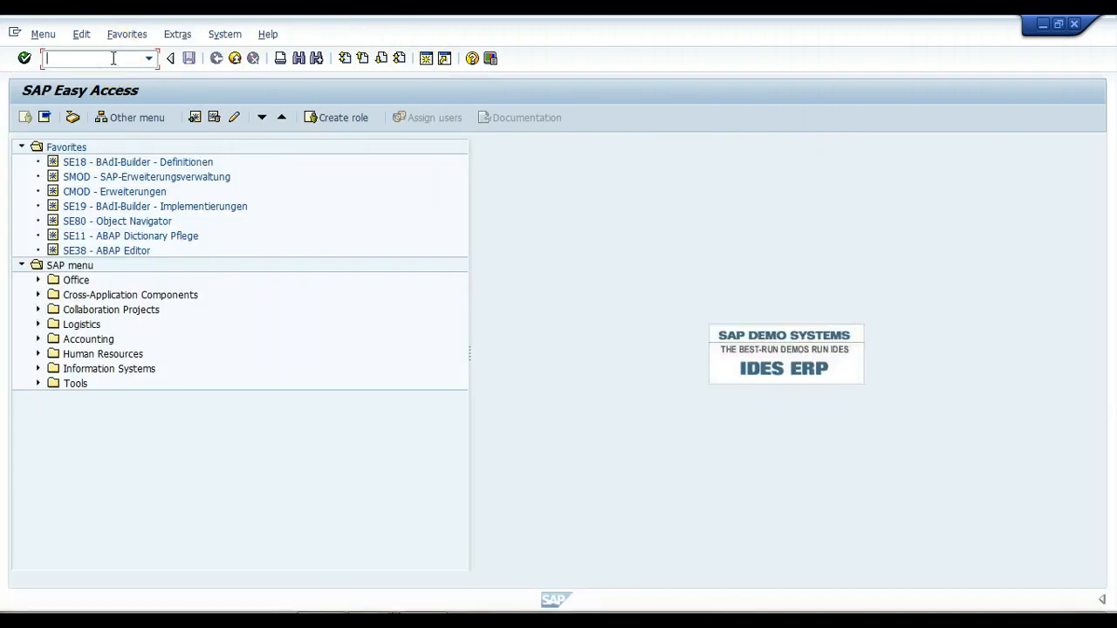
Step: Launch ME21N and close the EnjoySAP help panel
{"action": "type", "text": "ME21N"}
{"action": "key", "text": "Return"}
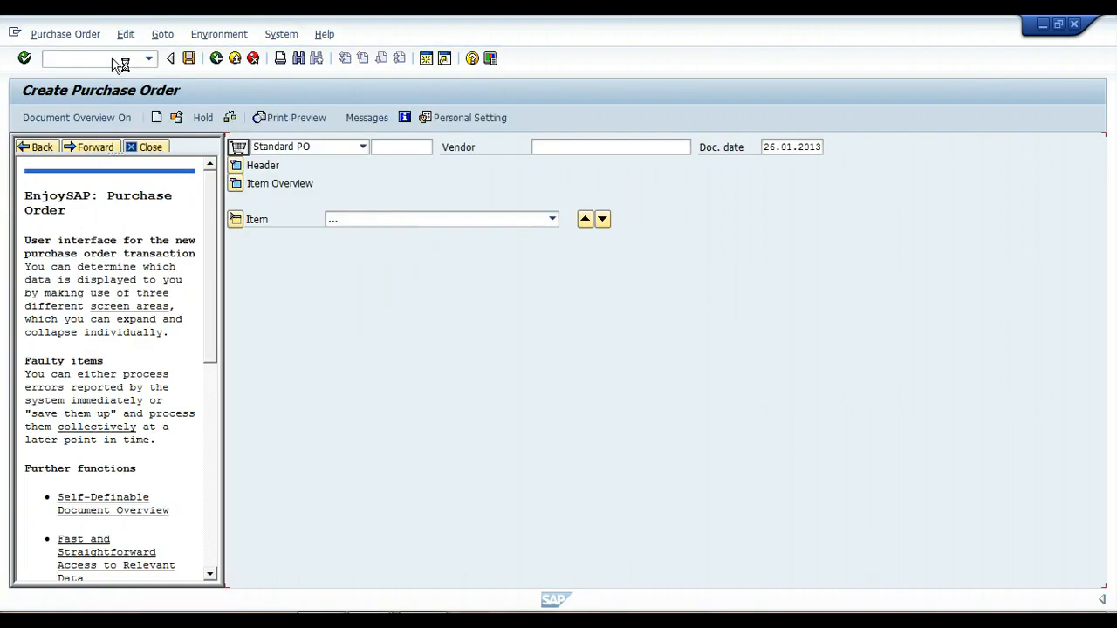
{"action": "left_click", "coordinate": [146, 146]}
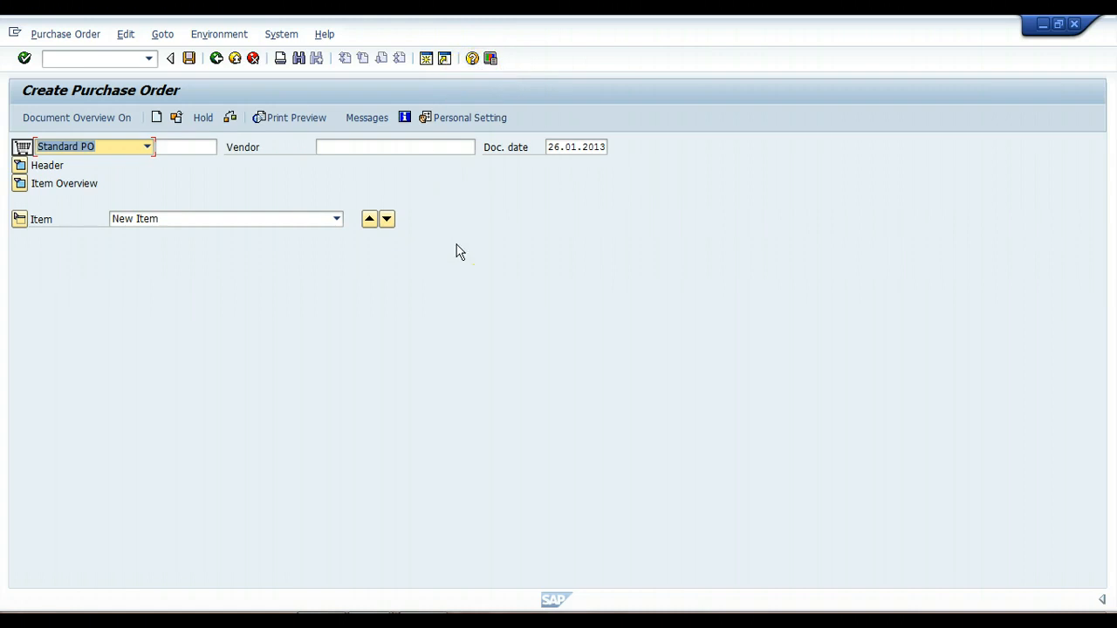
Step: View F1 help for the Order Type field, then close the help window
{"action": "key", "text": "F1"}
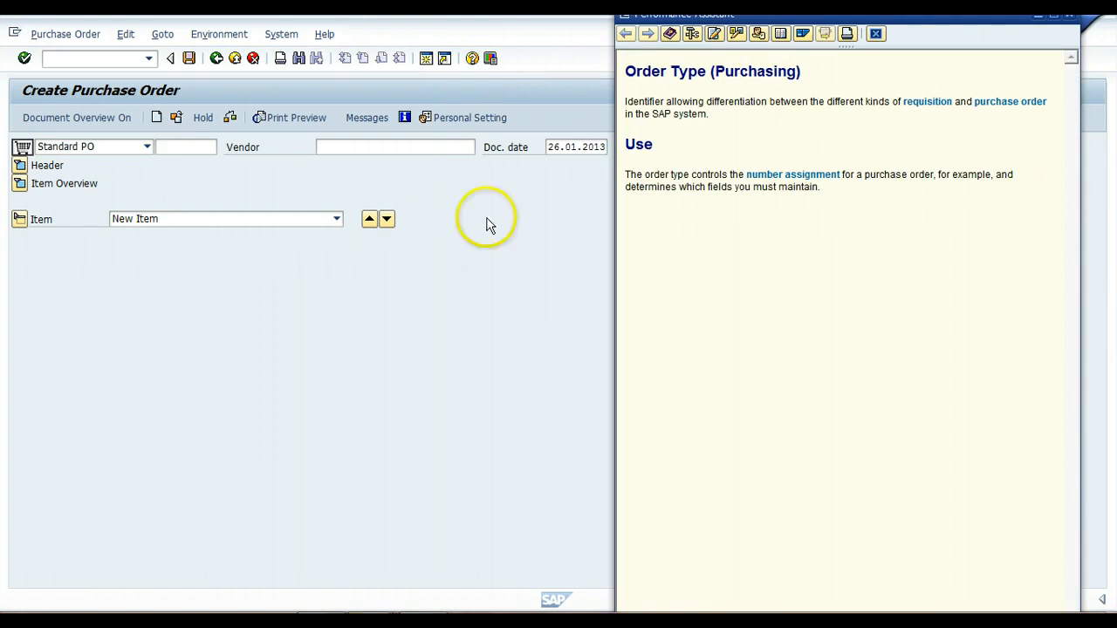
{"action": "left_click_drag", "start_coordinate": [817, 16], "coordinate": [810, 40]}
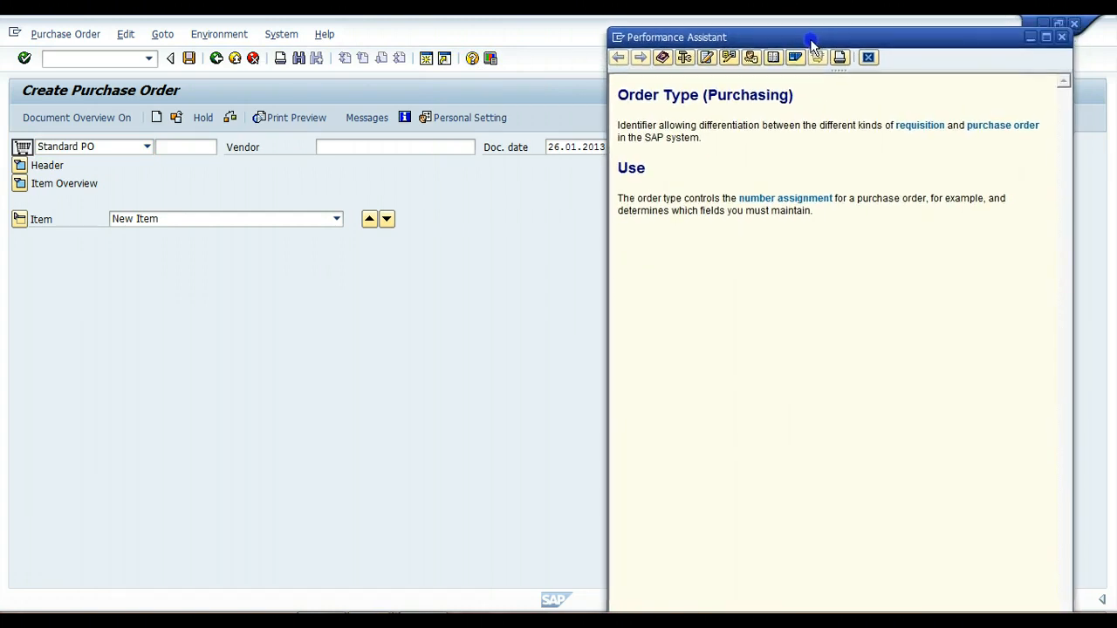
{"action": "left_click", "coordinate": [1061, 40]}
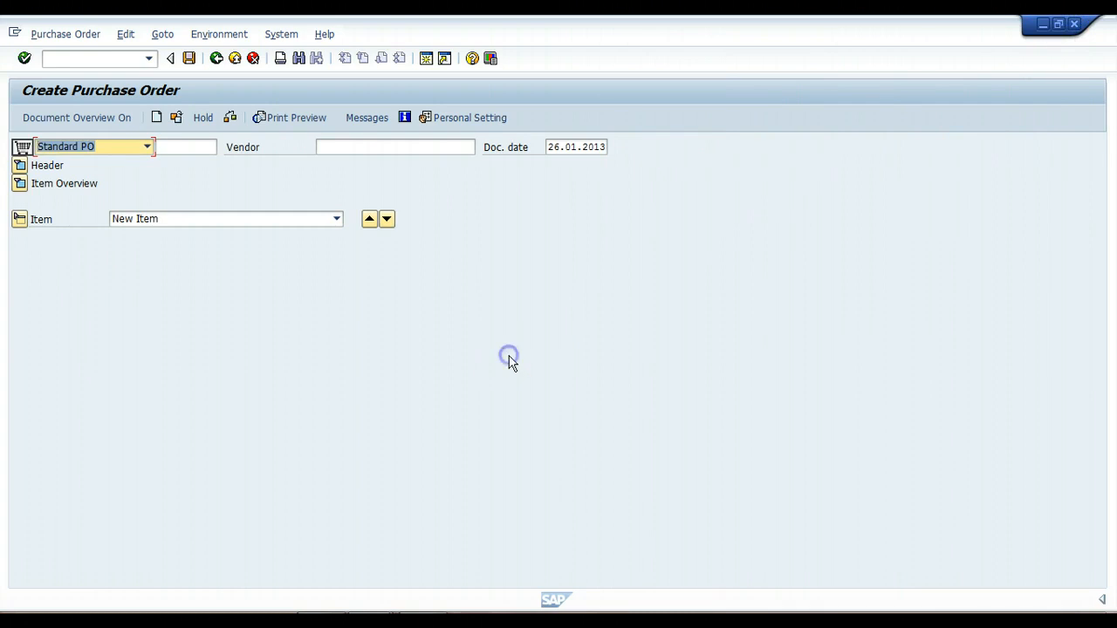
Step: Leave the purchase order with /n and return to SAP Easy Access
{"action": "left_click", "coordinate": [51, 58]}
{"action": "type", "text": "/n"}
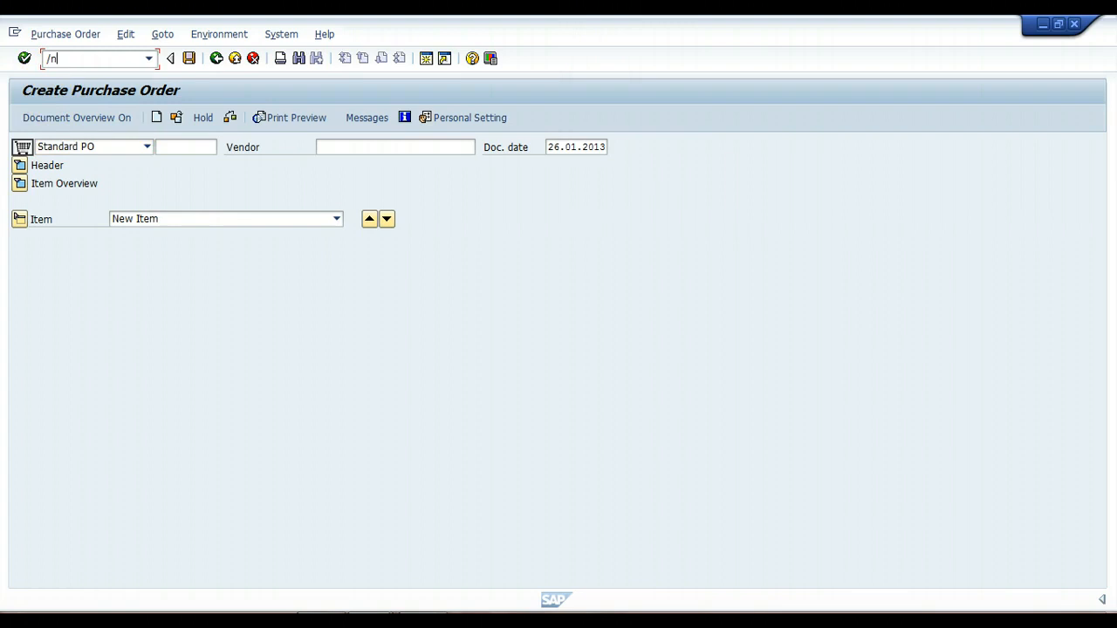
{"action": "key", "text": "Return"}
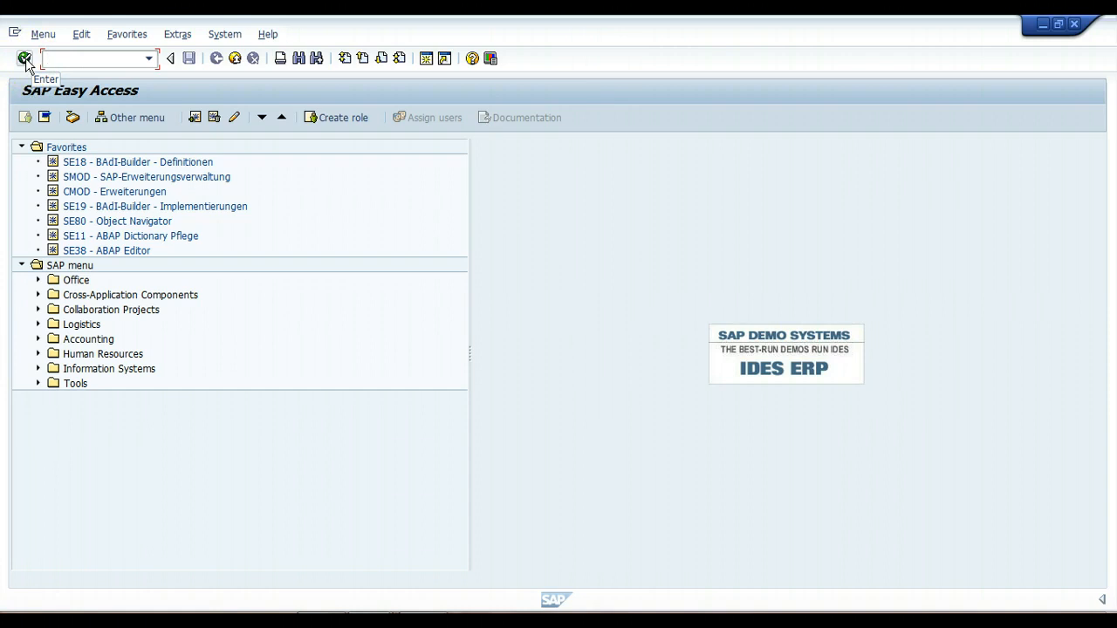
Step: Run SU01 to open user maintenance, then go back to the Easy Access menu
{"action": "left_click", "coordinate": [25, 58]}
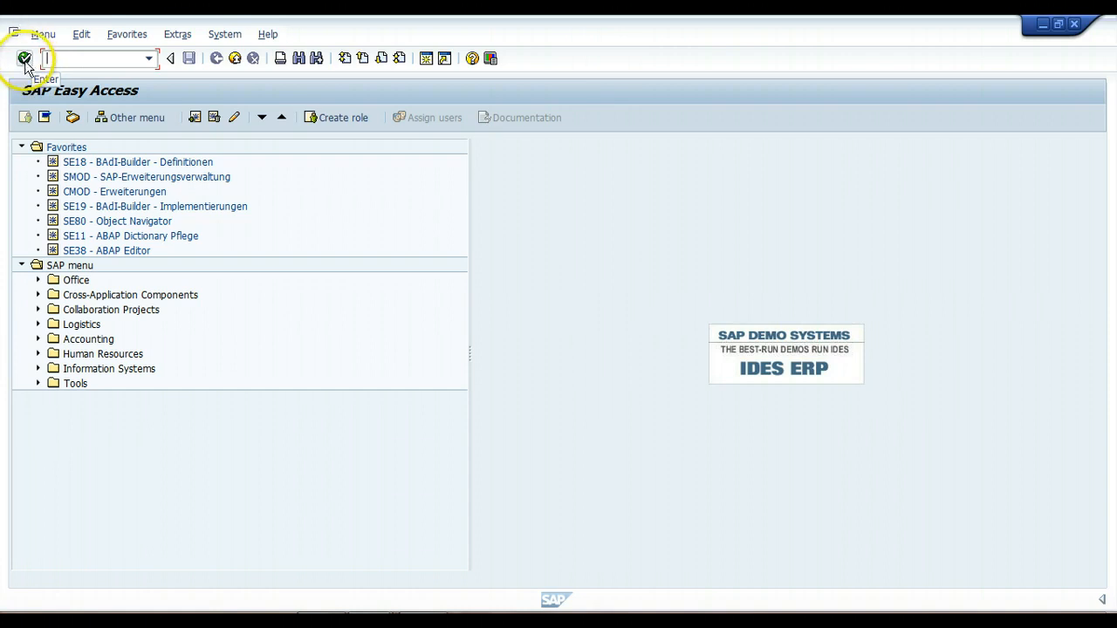
{"action": "type", "text": "SU01"}
{"action": "left_click", "coordinate": [25, 58]}
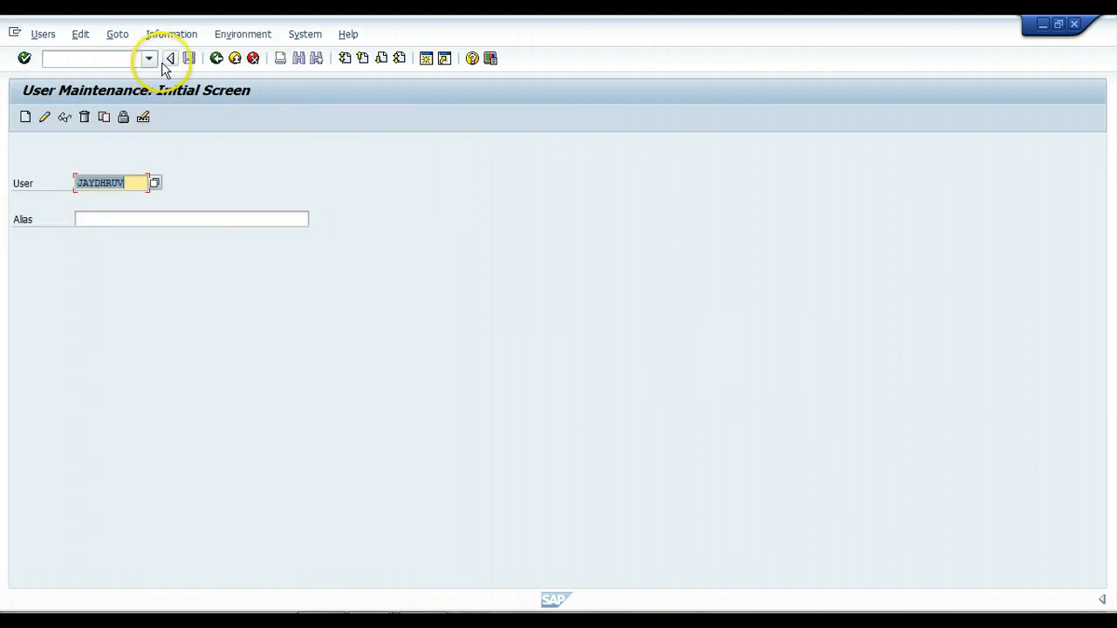
{"action": "left_click", "coordinate": [214, 65]}
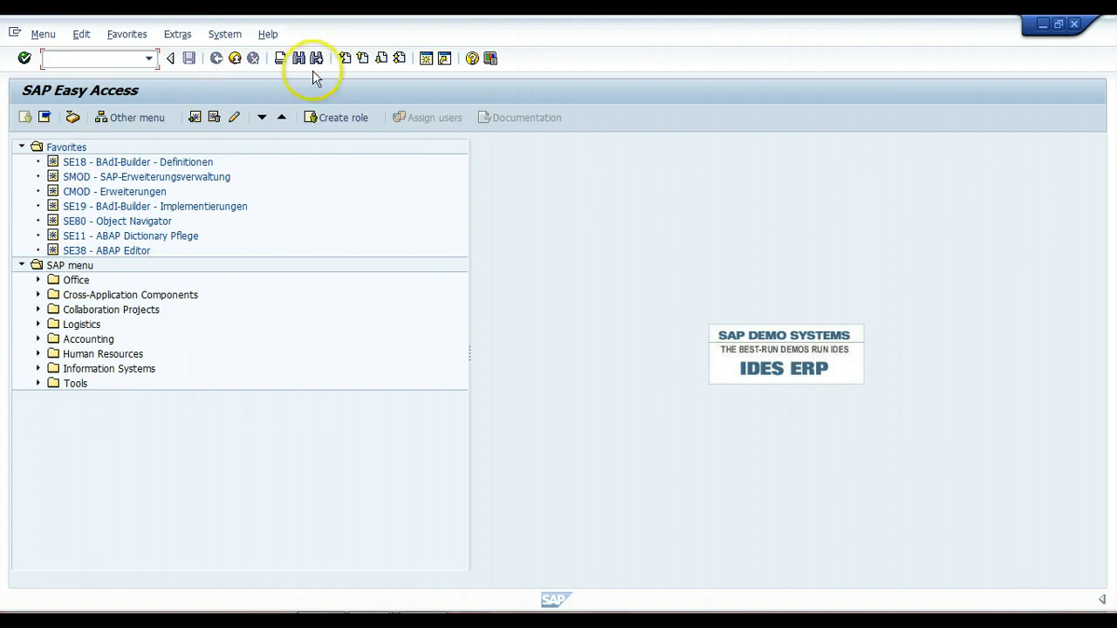
Step: Select the SE38 ABAP Editor favorite, then start the 'SAP – How to logon' PowerPoint slide show
{"action": "left_click", "coordinate": [142, 251]}
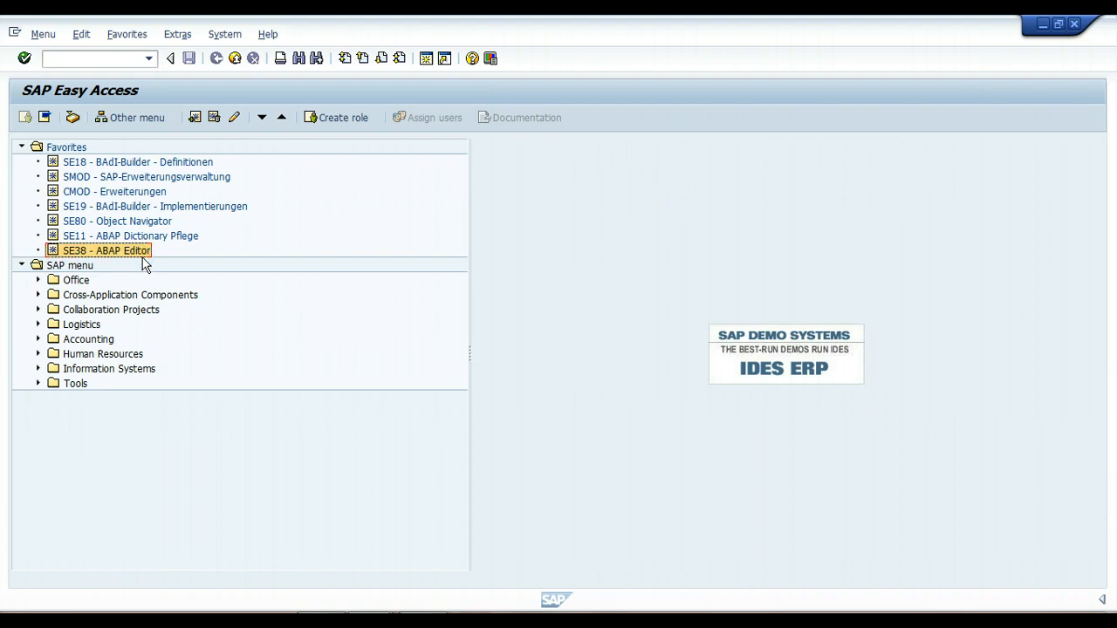
{"action": "left_click", "coordinate": [278, 451]}
{"action": "key", "text": "alt+Tab"}
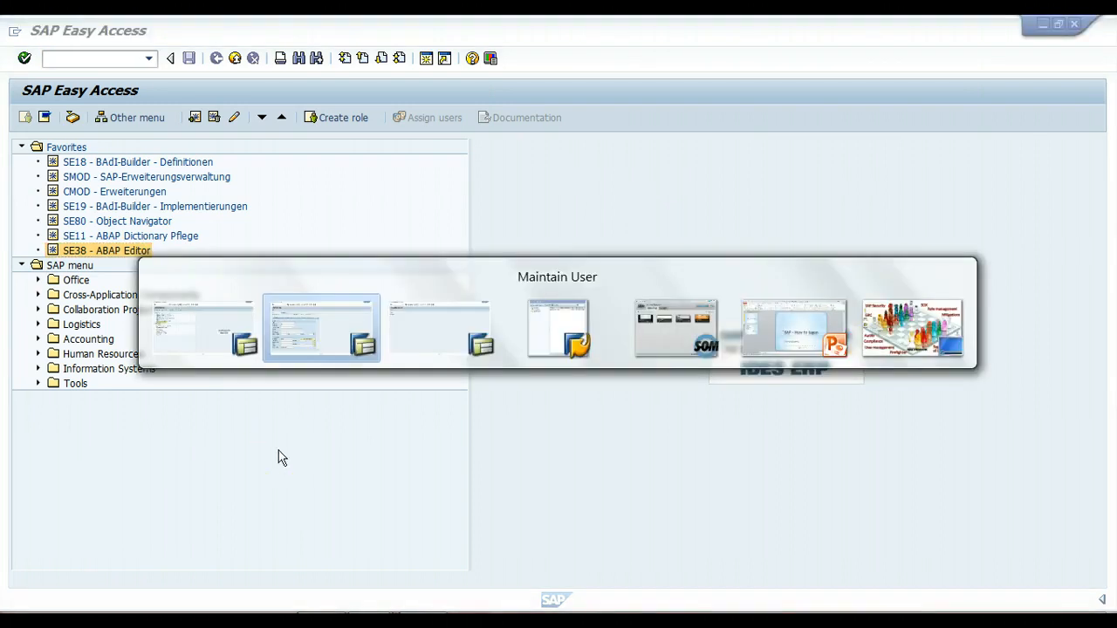
{"action": "key", "text": "alt+Tab"}
{"action": "key", "text": "alt+Tab"}
{"action": "key", "text": "alt+Tab"}
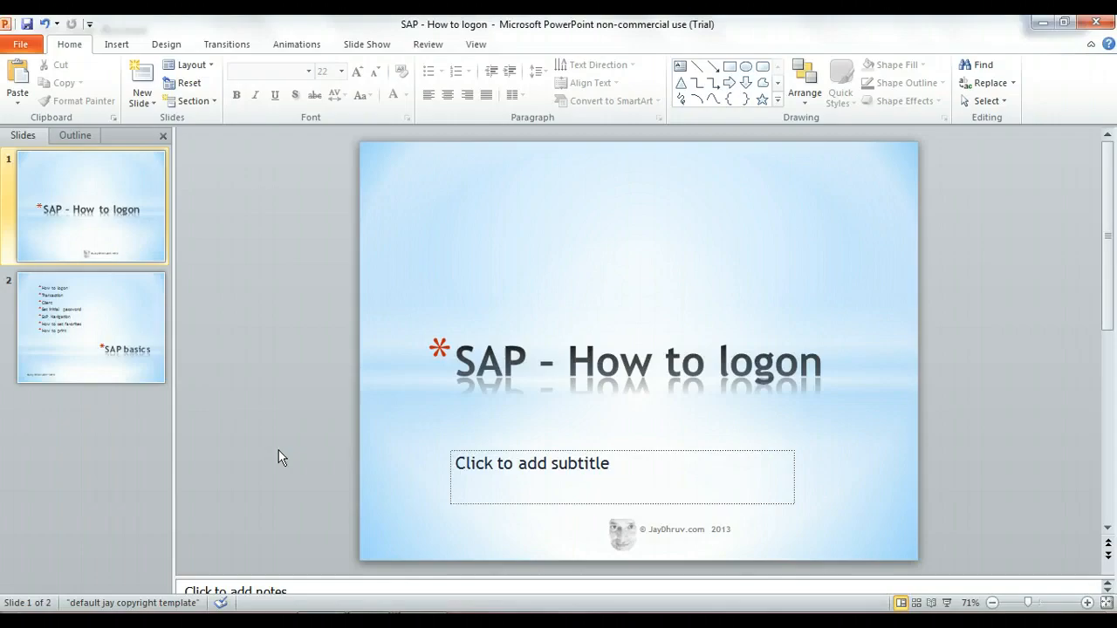
{"action": "key", "text": "F5"}
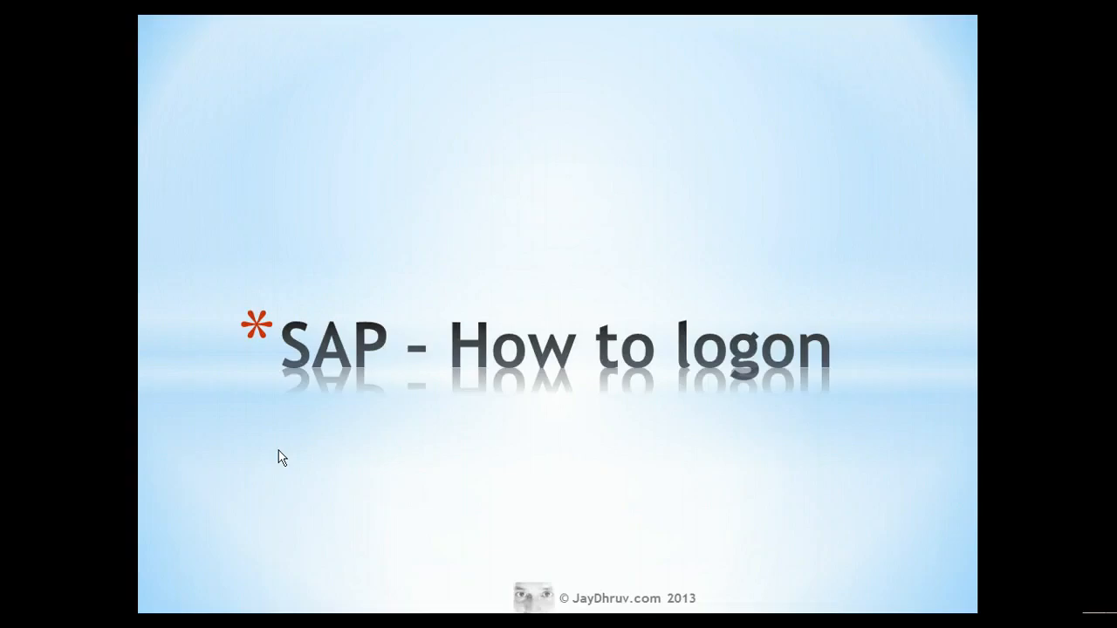
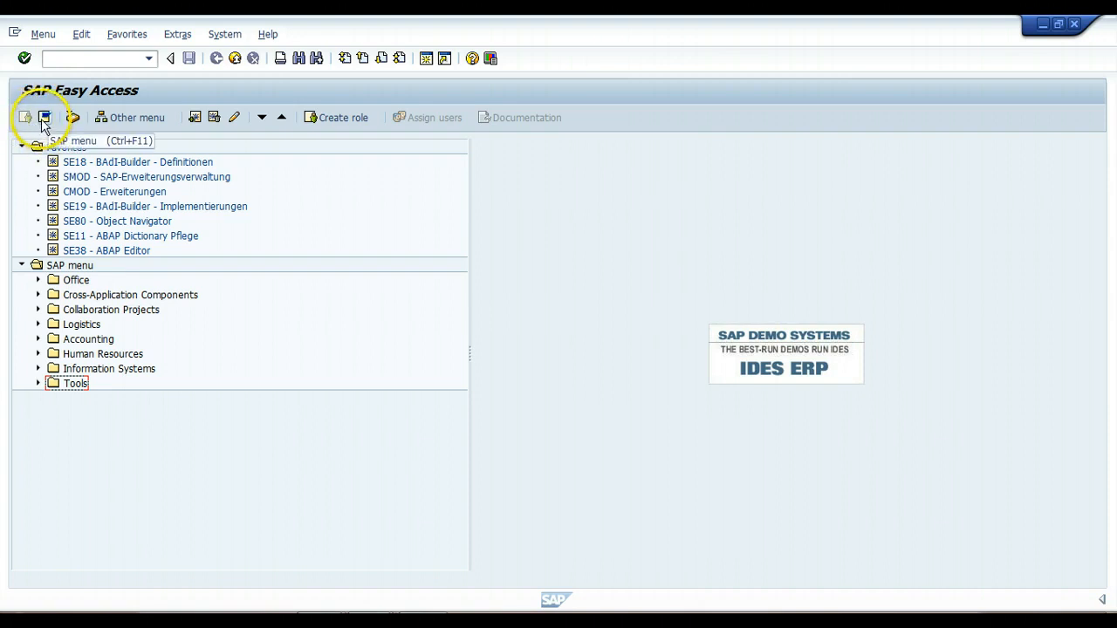
{"action": "left_click", "coordinate": [44, 118]}
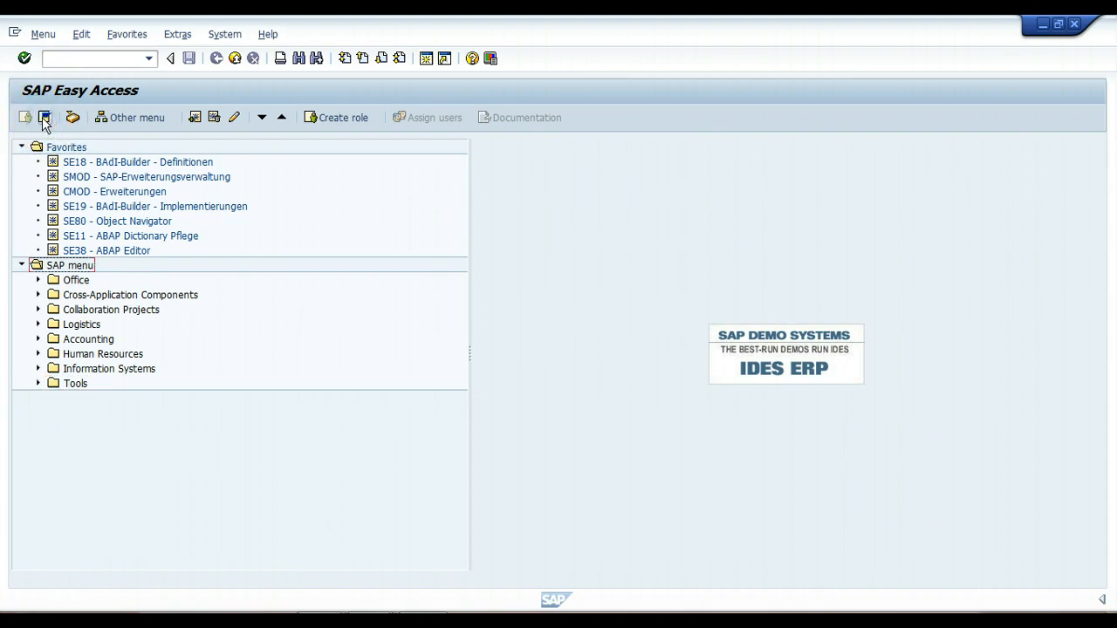
{"action": "left_click", "coordinate": [44, 119]}
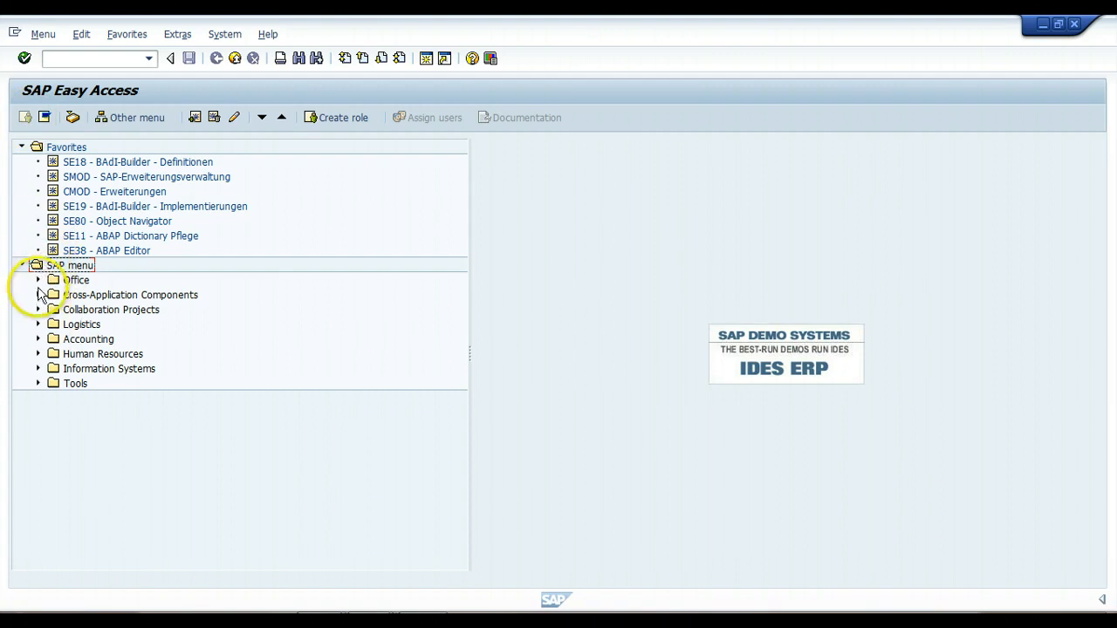
{"action": "left_click", "coordinate": [37, 280]}
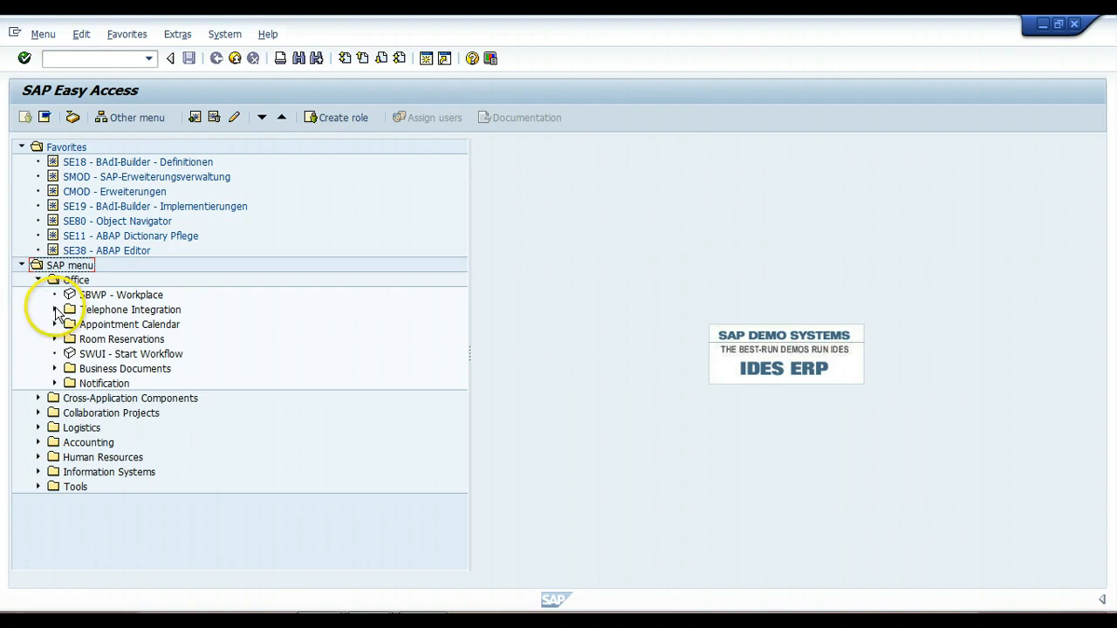
{"action": "left_click", "coordinate": [55, 309]}
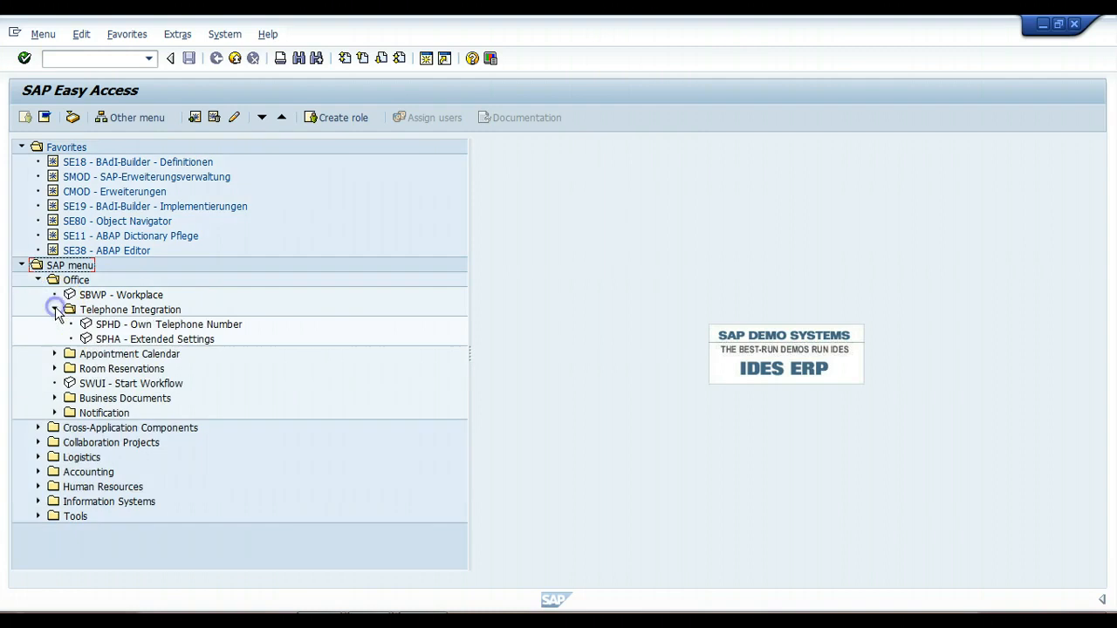
{"action": "left_click", "coordinate": [96, 340]}
{"action": "left_click", "coordinate": [55, 354]}
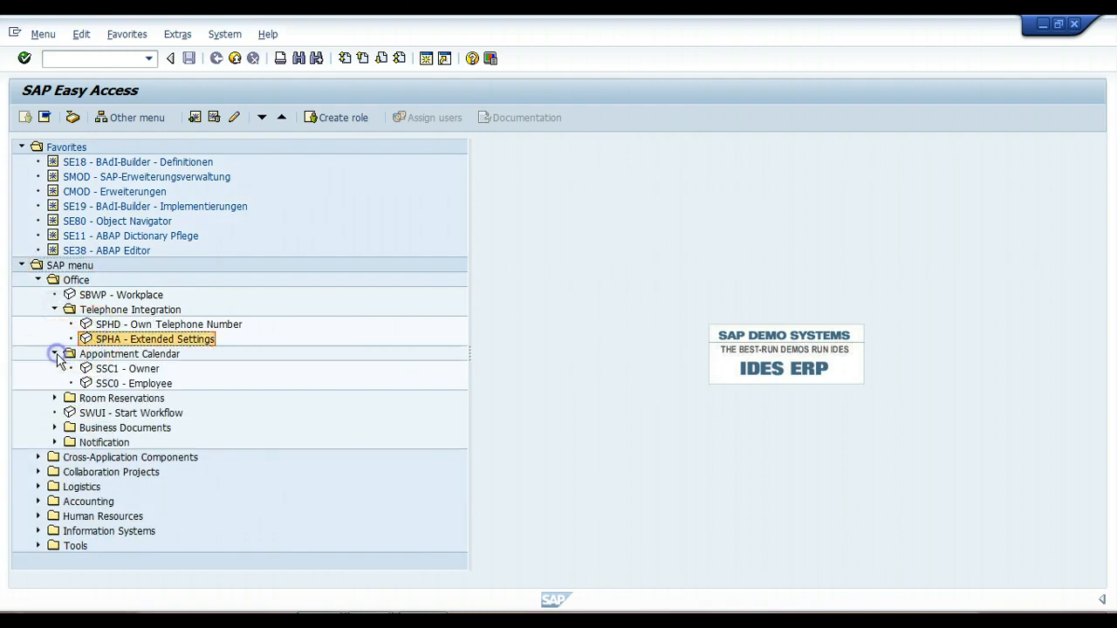
{"action": "left_click", "coordinate": [103, 369]}
{"action": "left_click", "coordinate": [107, 384]}
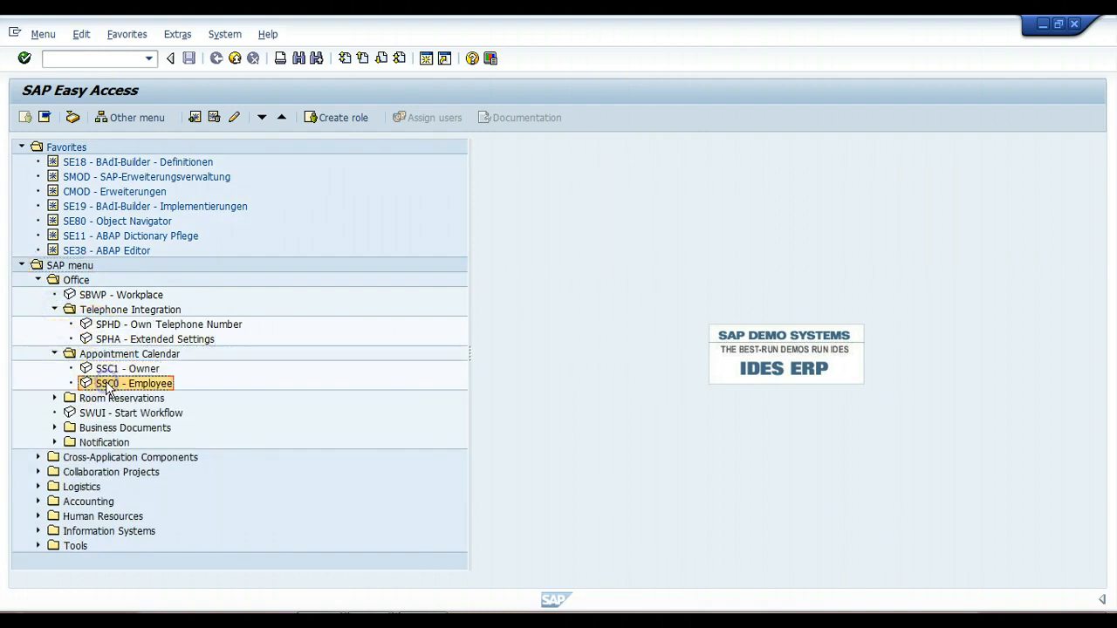
{"action": "left_click", "coordinate": [37, 280]}
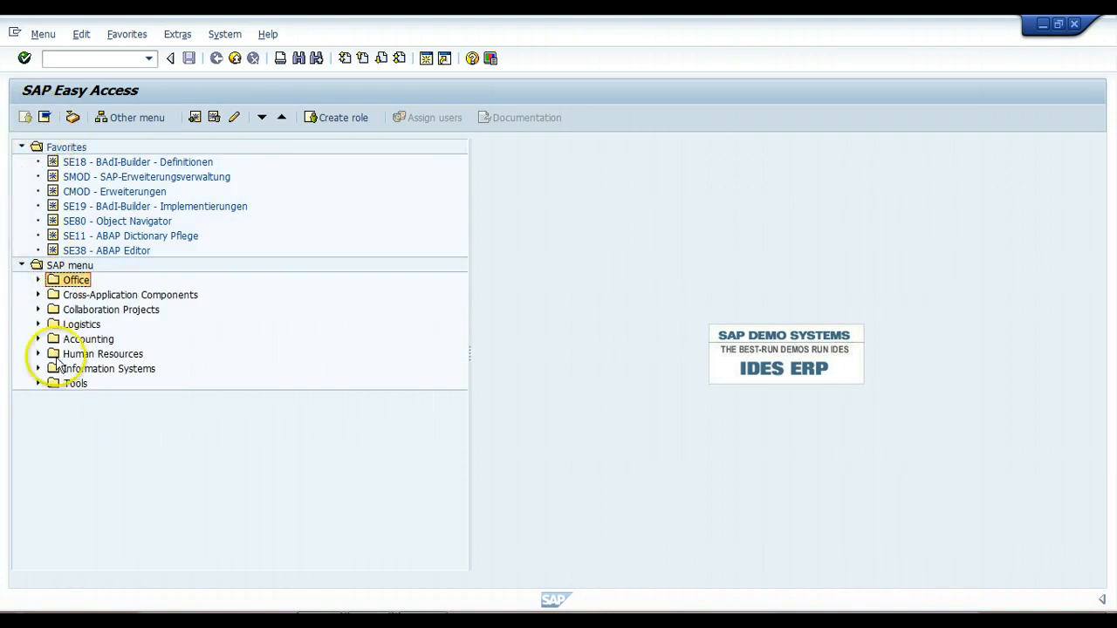
{"action": "left_click", "coordinate": [65, 492]}
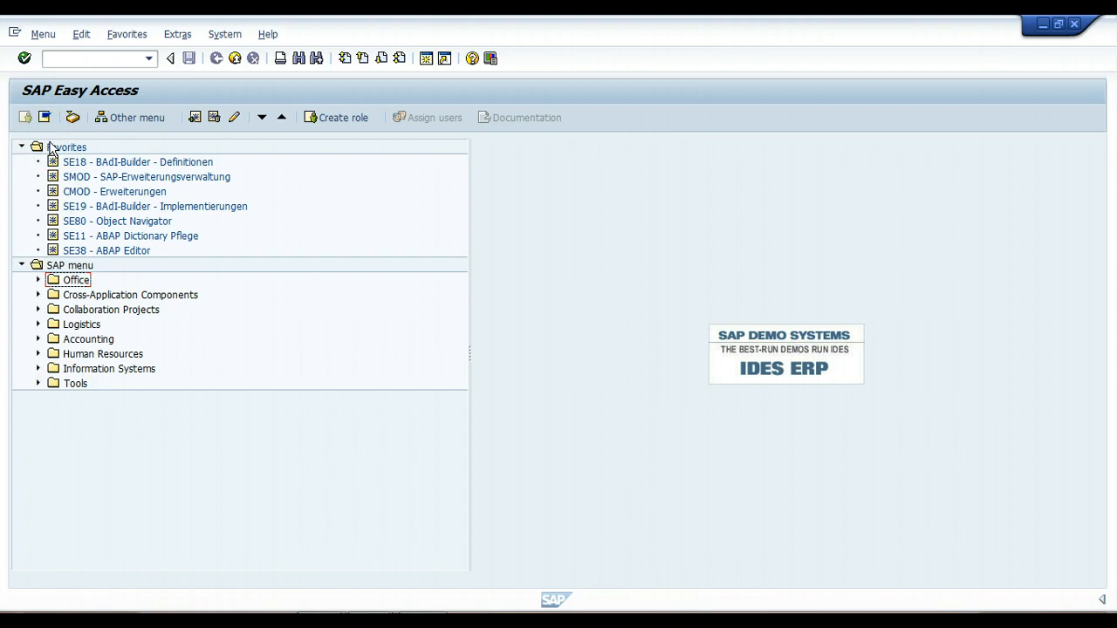
Step: Select the Favorites folder and the SE11 ABAP Dictionary favorite, then expand the Tools folder
{"action": "left_click", "coordinate": [127, 116]}
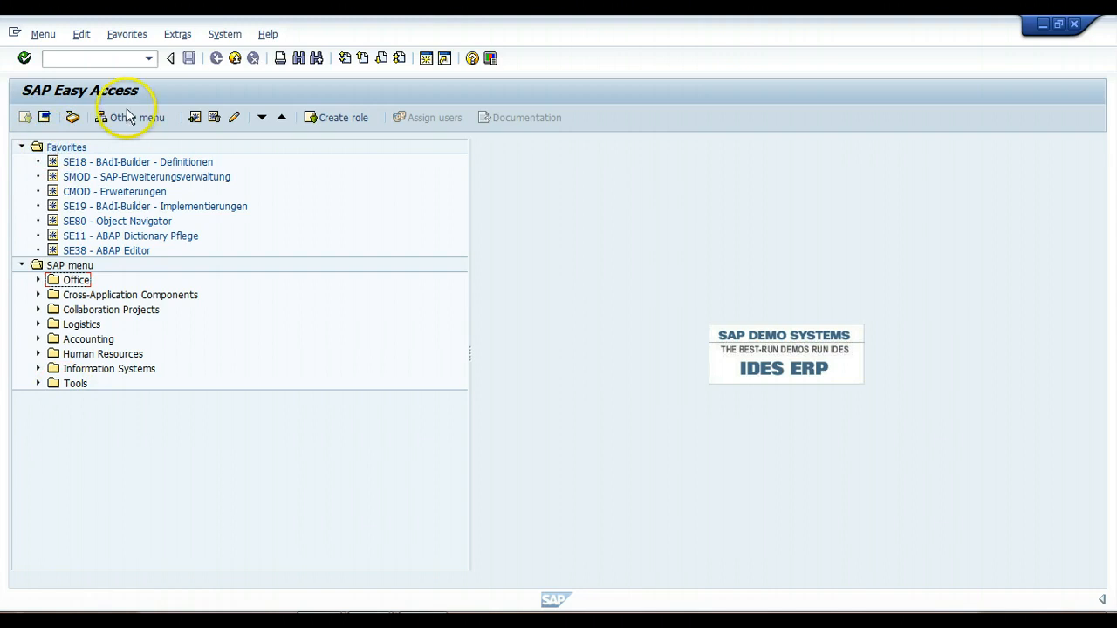
{"action": "left_click", "coordinate": [65, 149]}
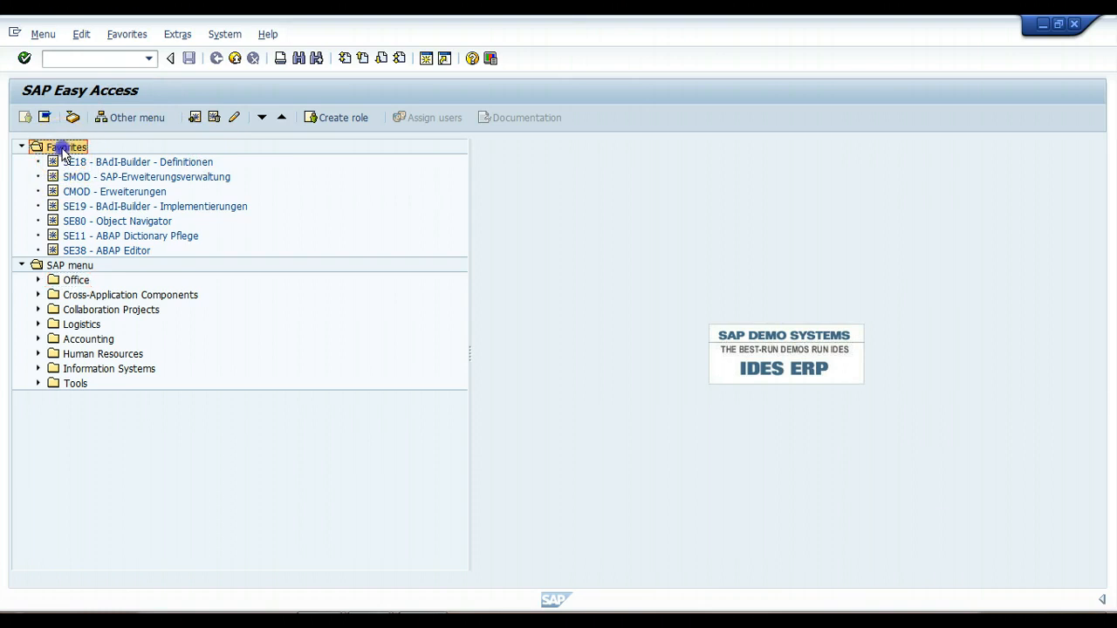
{"action": "left_click", "coordinate": [77, 237]}
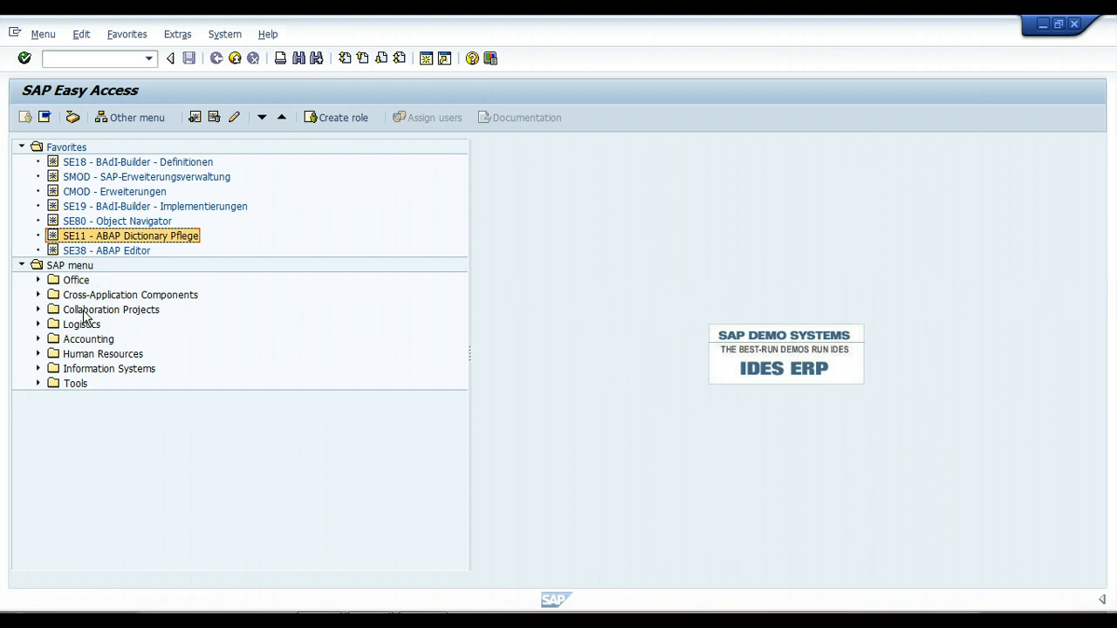
{"action": "left_click", "coordinate": [37, 384]}
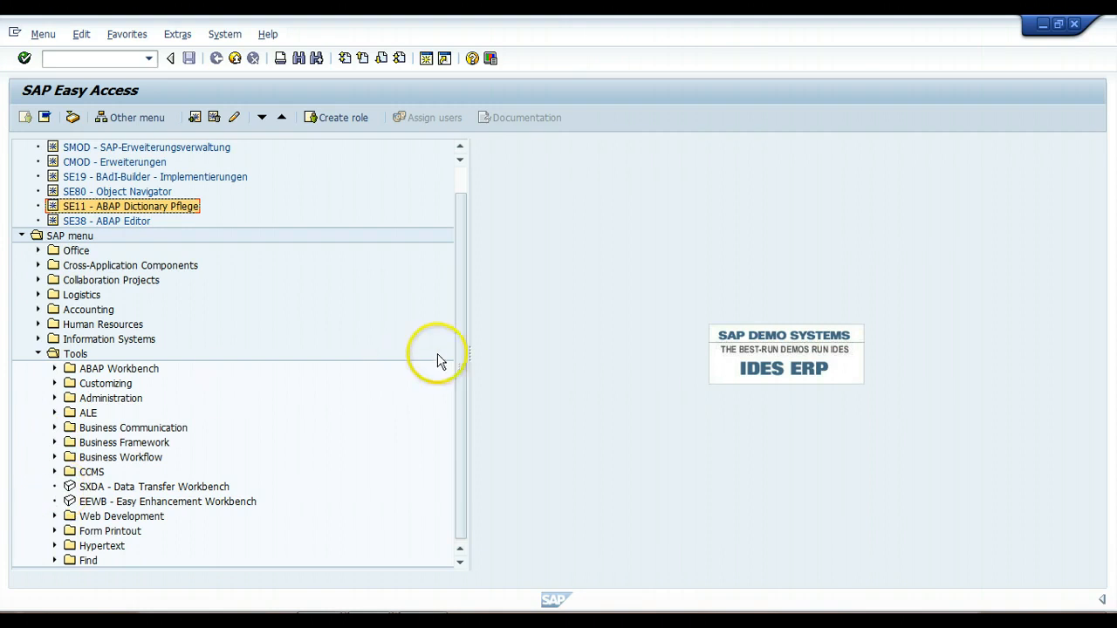
Step: Add SLICENSE from Tools > Administration > Administration to Favorites, then collapse Tools
{"action": "left_click_drag", "start_coordinate": [457, 359], "coordinate": [458, 391]}
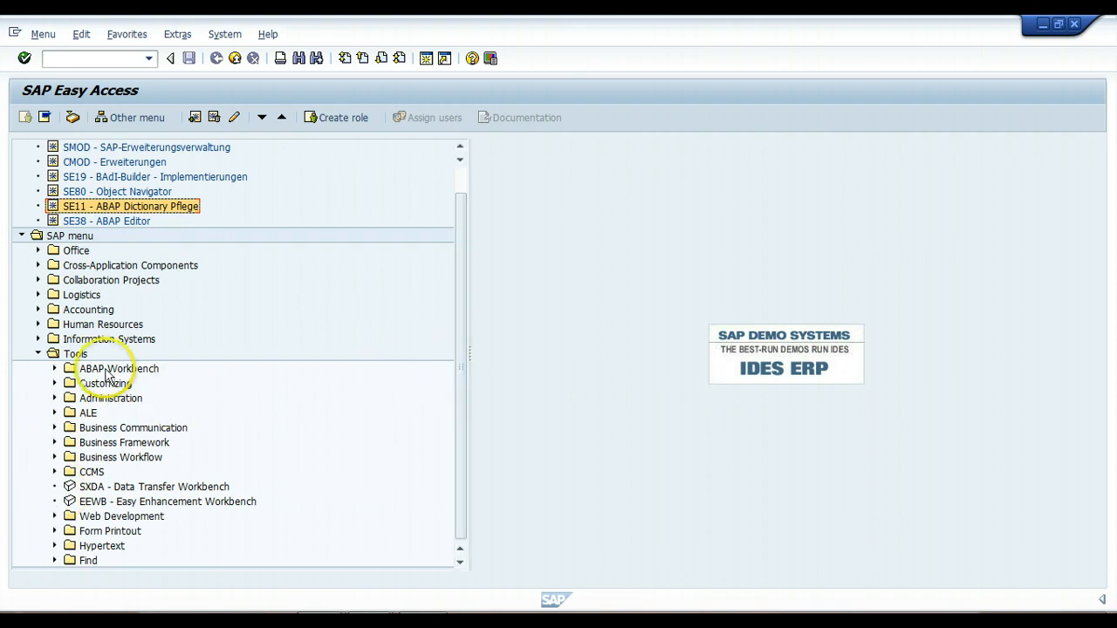
{"action": "left_click", "coordinate": [54, 398]}
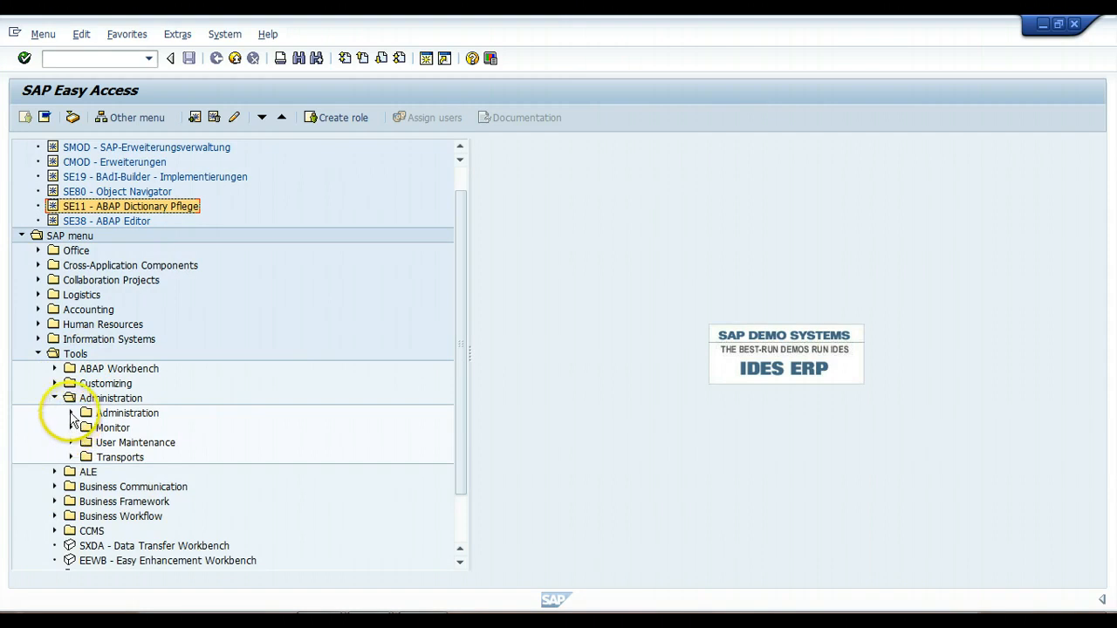
{"action": "left_click", "coordinate": [71, 412]}
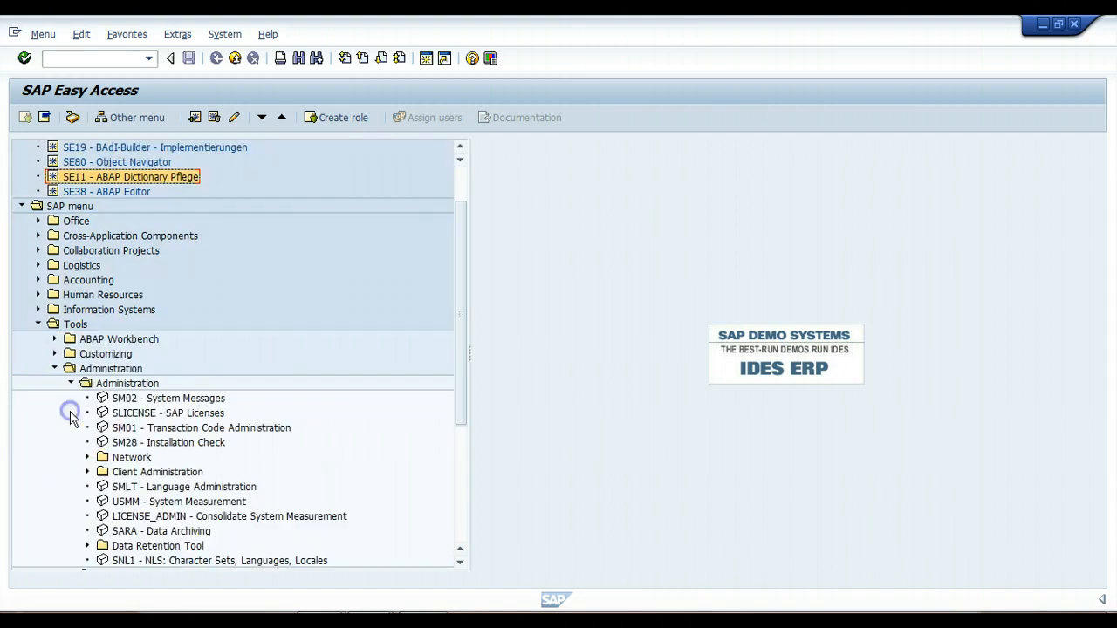
{"action": "left_click", "coordinate": [133, 413]}
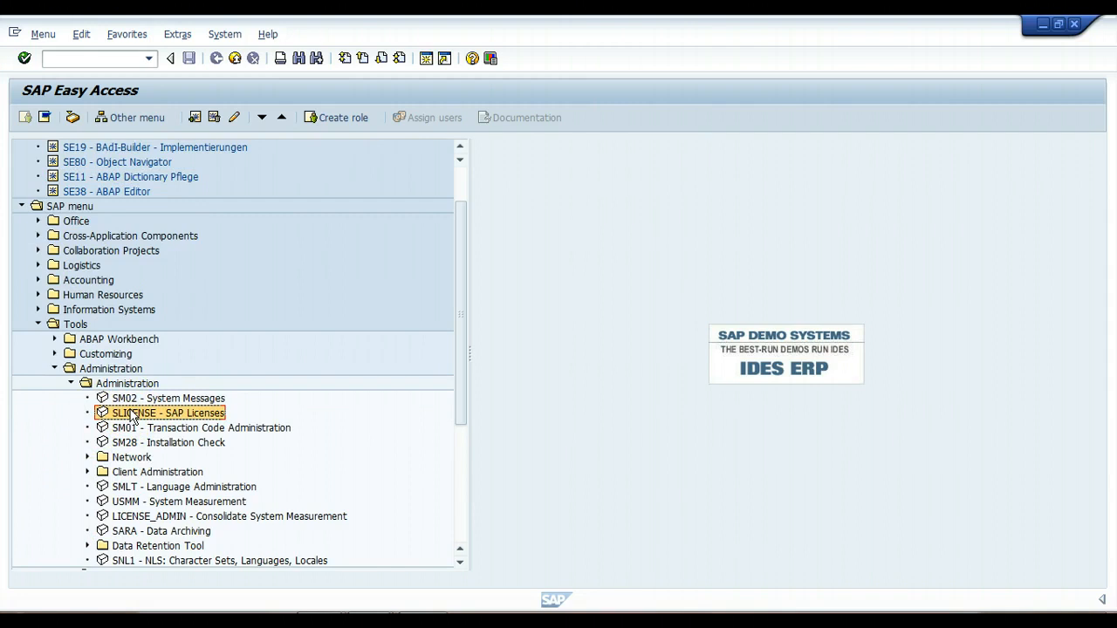
{"action": "right_click", "coordinate": [131, 413]}
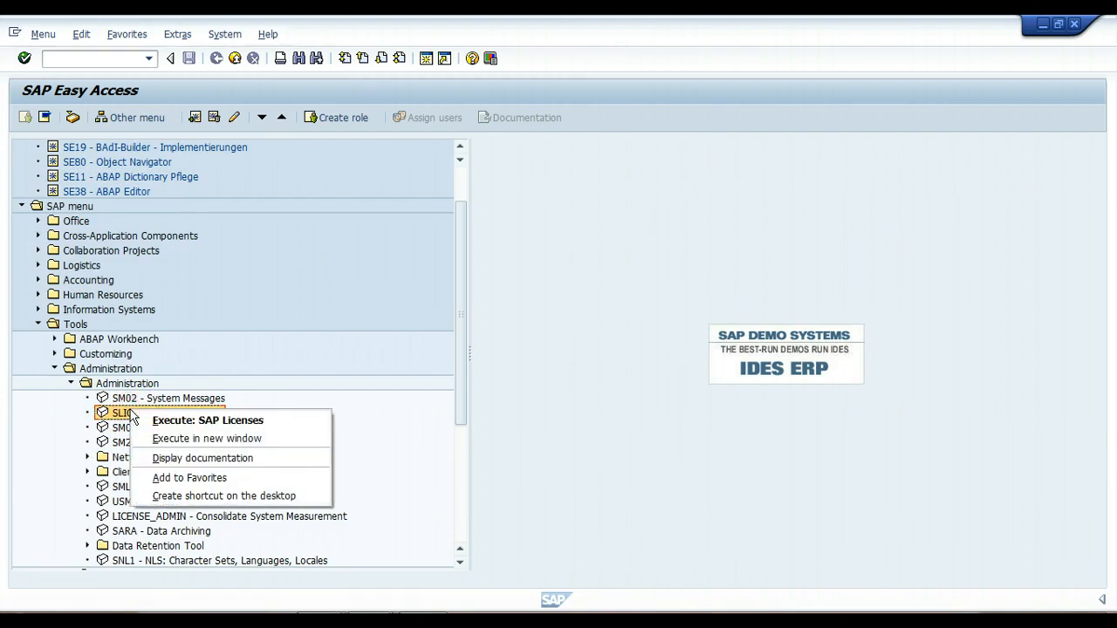
{"action": "left_click", "coordinate": [153, 478]}
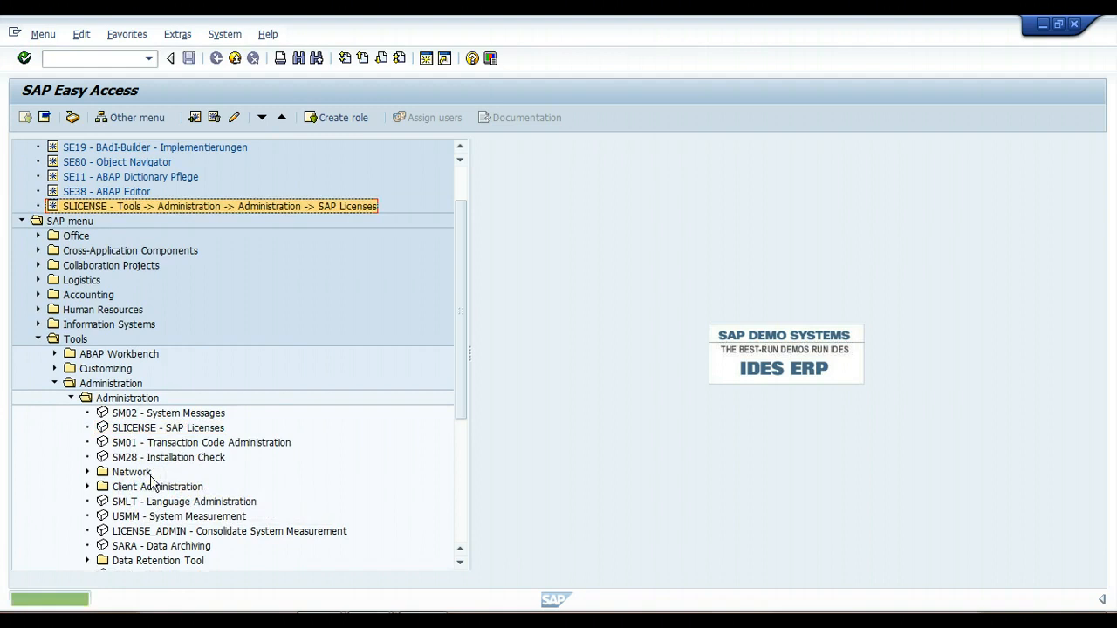
{"action": "left_click_drag", "start_coordinate": [459, 322], "coordinate": [460, 199]}
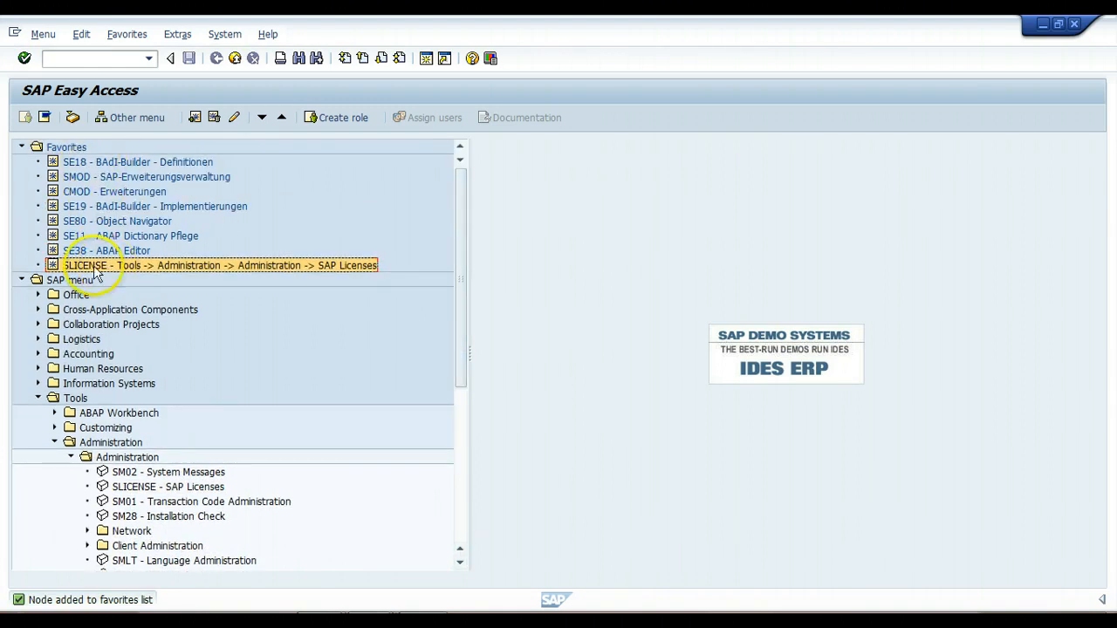
{"action": "left_click", "coordinate": [37, 399]}
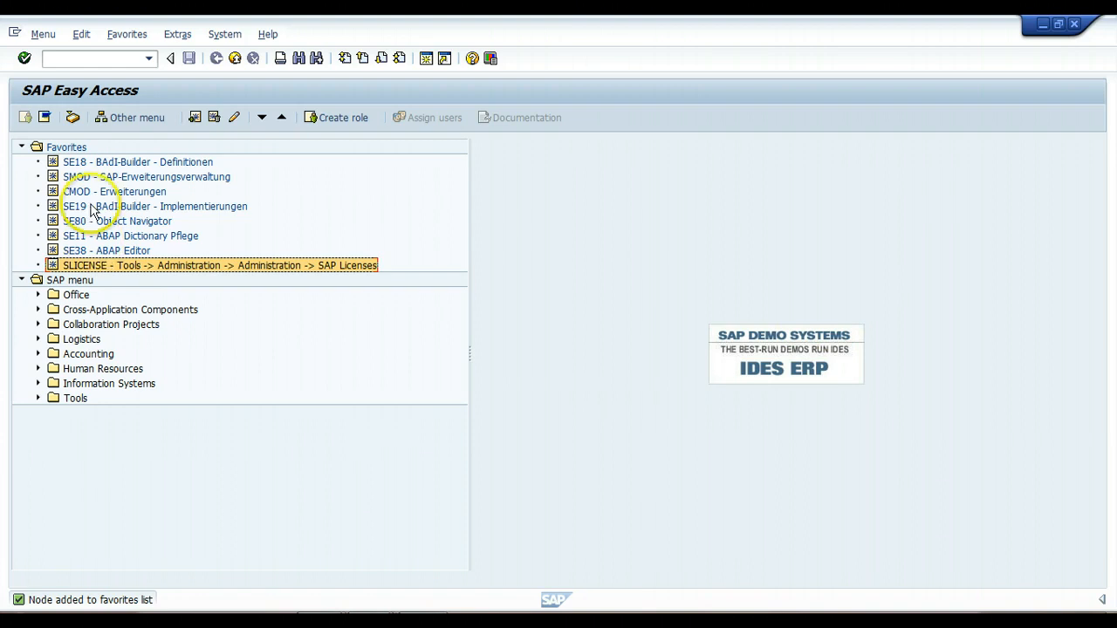
Step: Run SE16 via /n in the command field and enter table USR02 in the Data Browser
{"action": "left_click", "coordinate": [90, 57]}
{"action": "type", "text": "/nse16"}
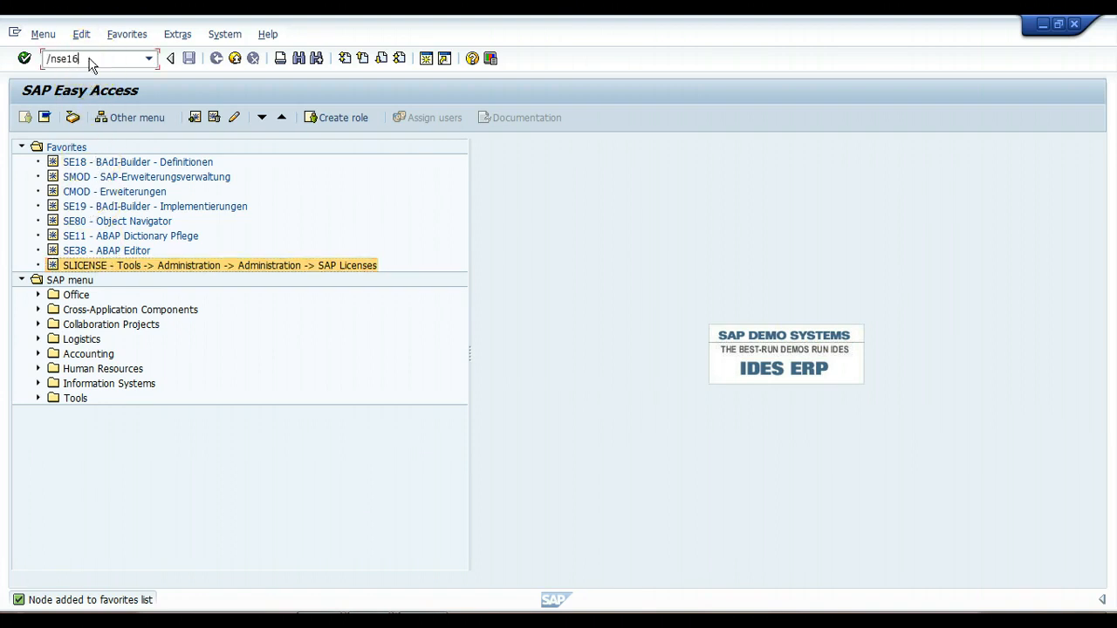
{"action": "key", "text": "Return"}
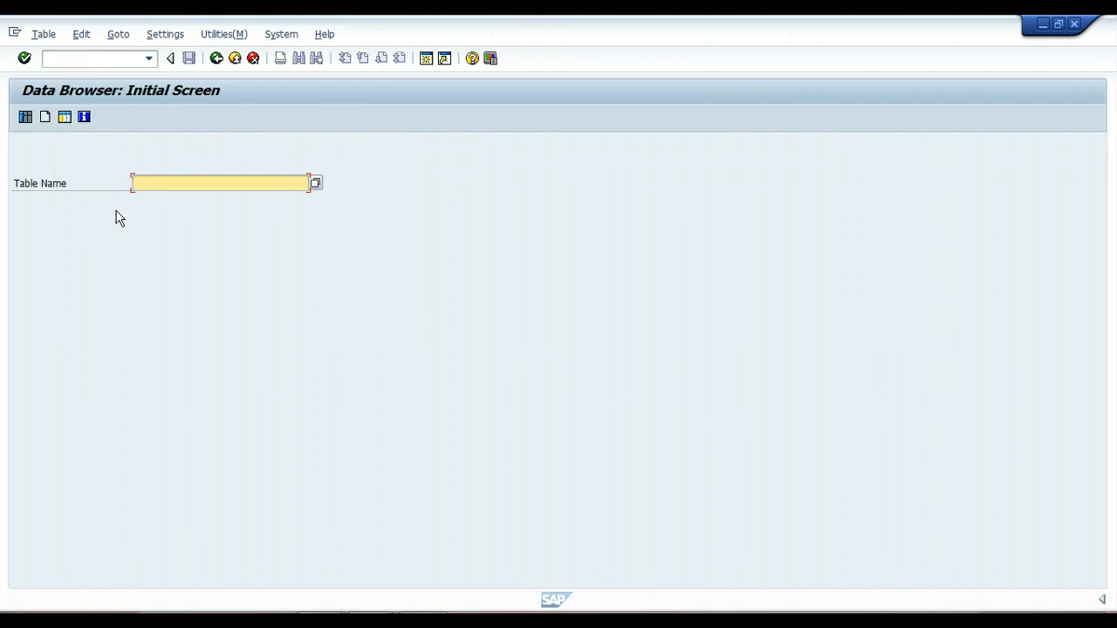
{"action": "left_click", "coordinate": [176, 179]}
{"action": "type", "text": "usr02"}
{"action": "key", "text": "Return"}
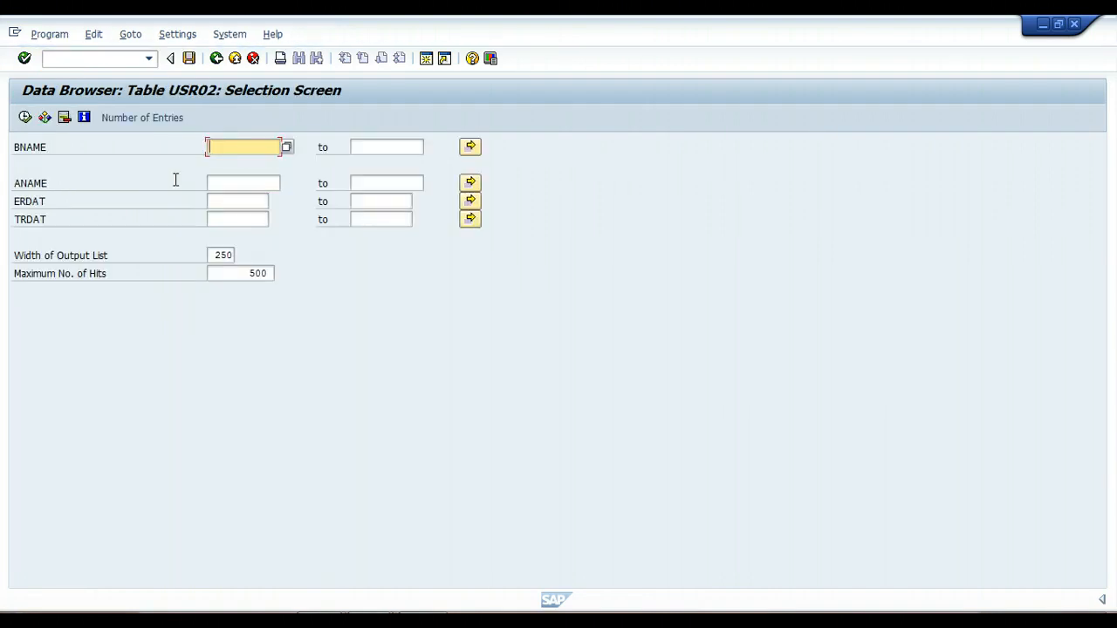
Step: Change Maximum No. of Hits from 500 to 10 and execute the USR02 listing
{"action": "double_click", "coordinate": [251, 272]}
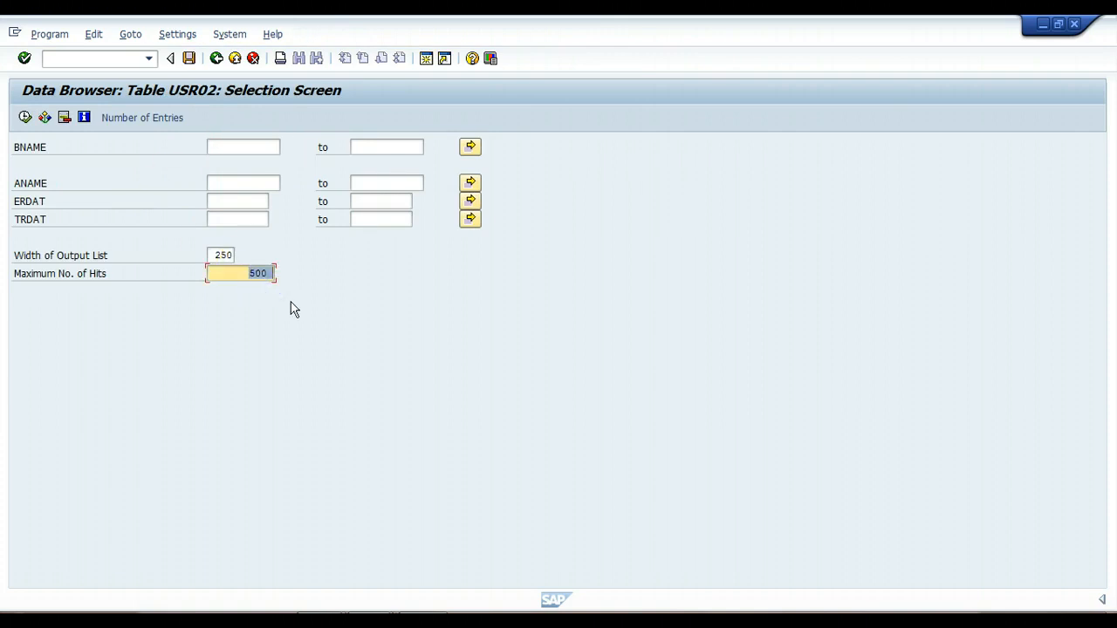
{"action": "type", "text": "10"}
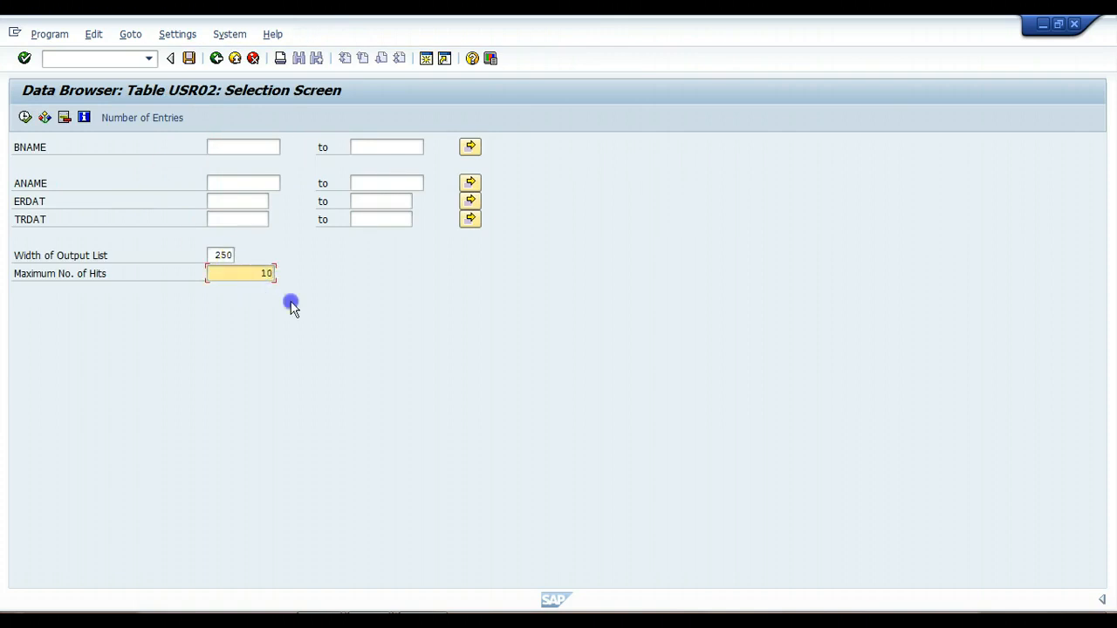
{"action": "left_click", "coordinate": [25, 118]}
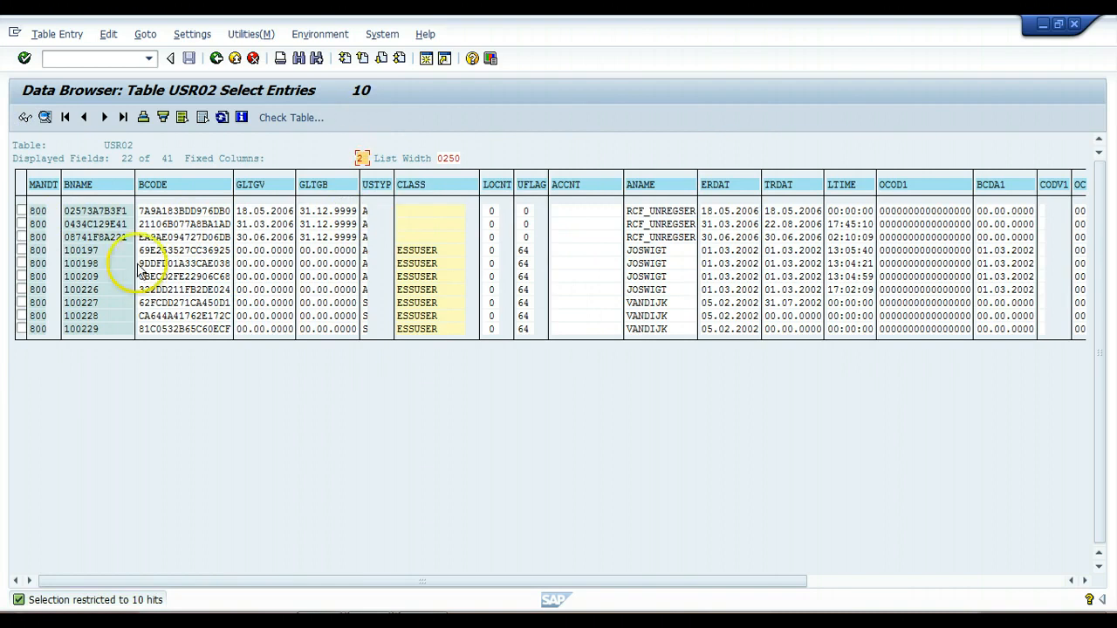
{"action": "left_click", "coordinate": [279, 58]}
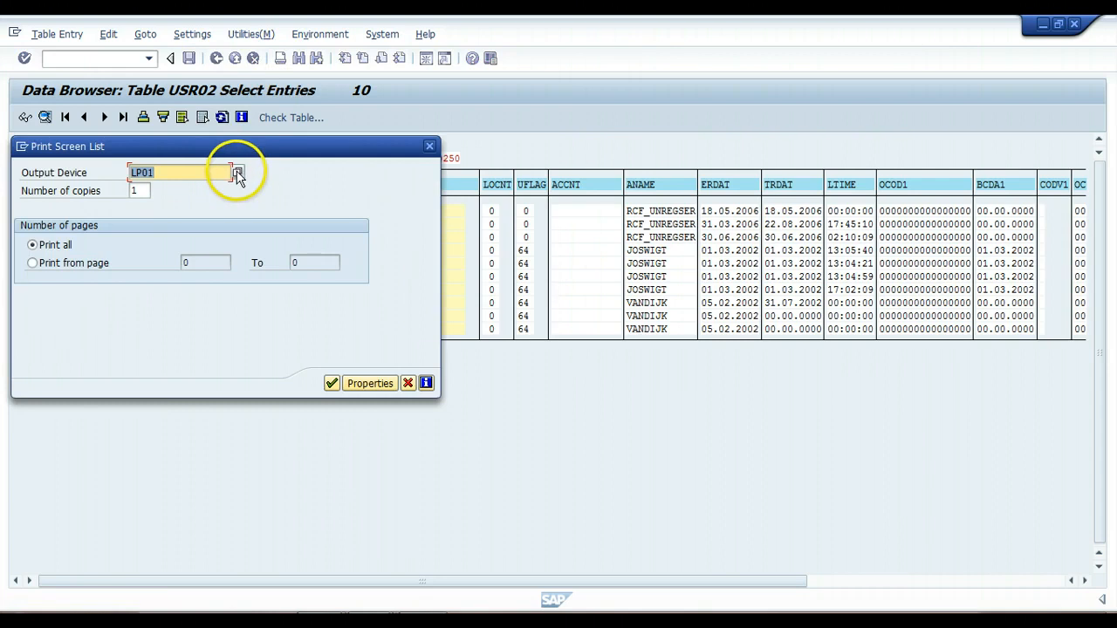
{"action": "left_click", "coordinate": [237, 174]}
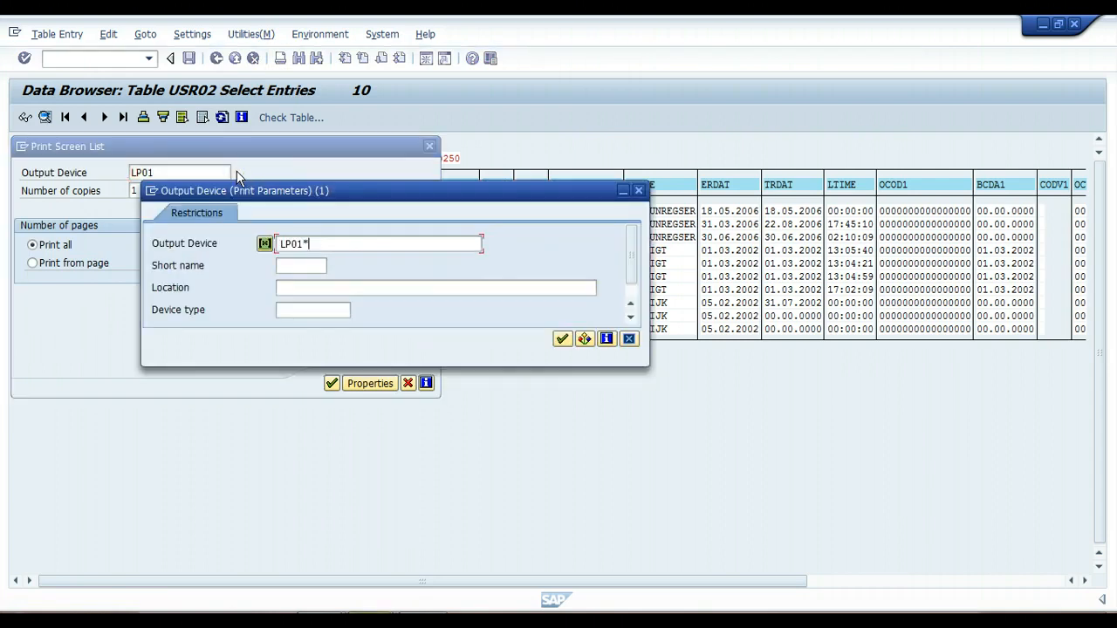
{"action": "left_click", "coordinate": [630, 340]}
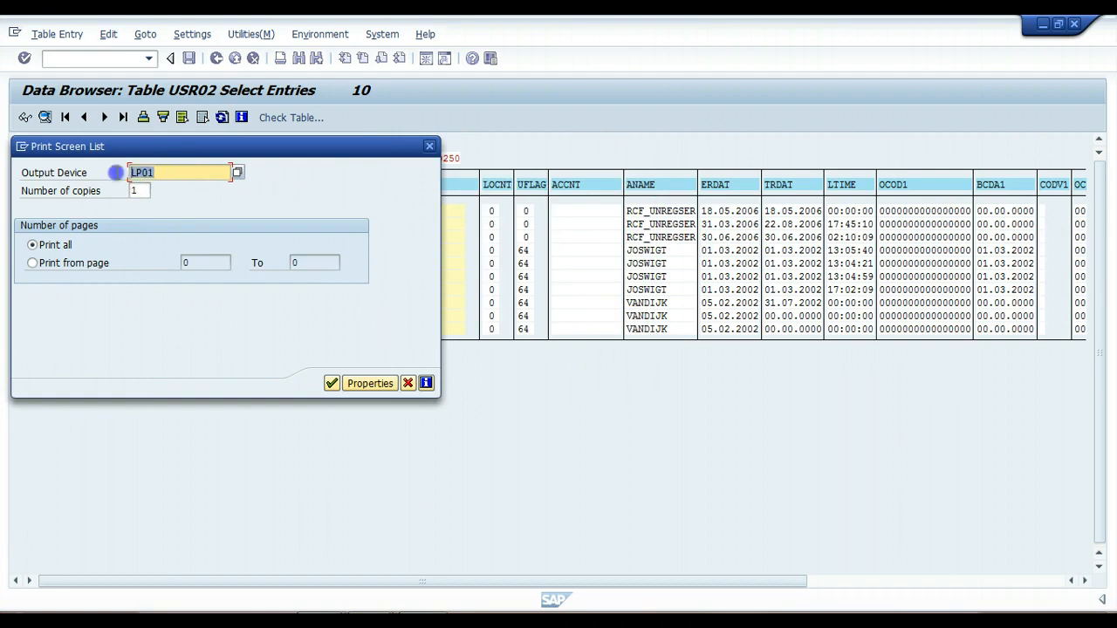
{"action": "left_click", "coordinate": [170, 171]}
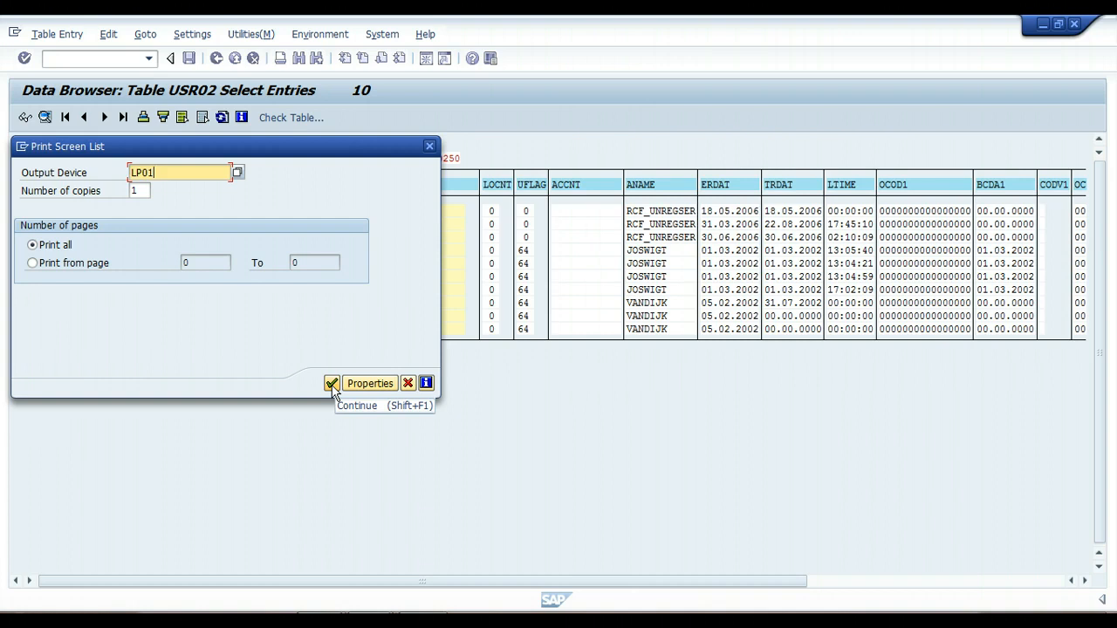
{"action": "left_click", "coordinate": [409, 384]}
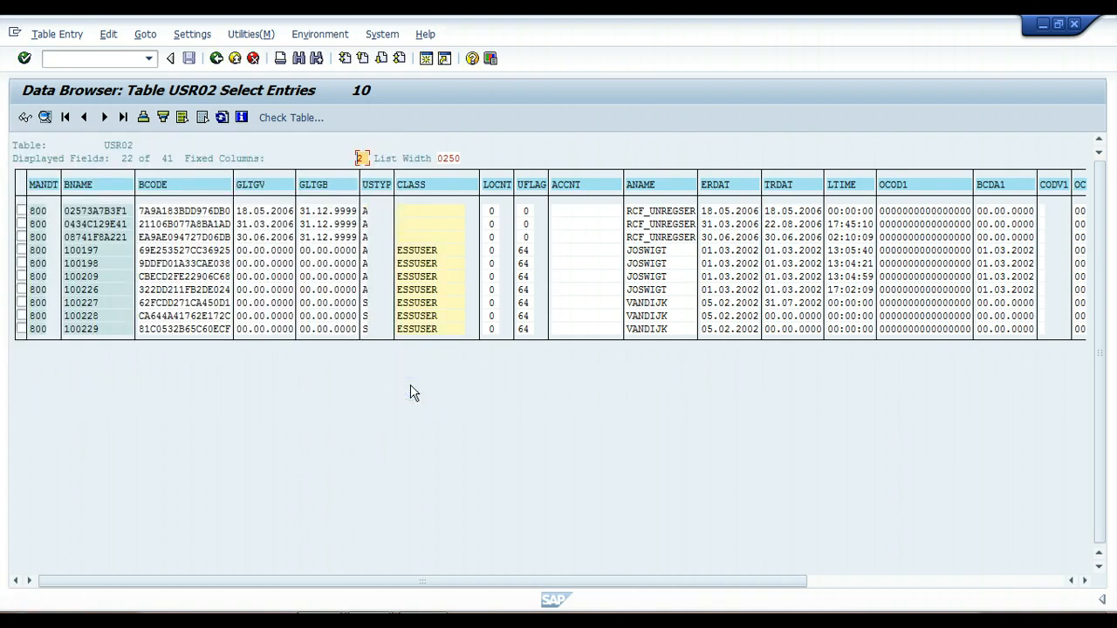
Step: Go back to the USR02 selection screen and close the SAP window to show the agenda slide
{"action": "left_click", "coordinate": [216, 59]}
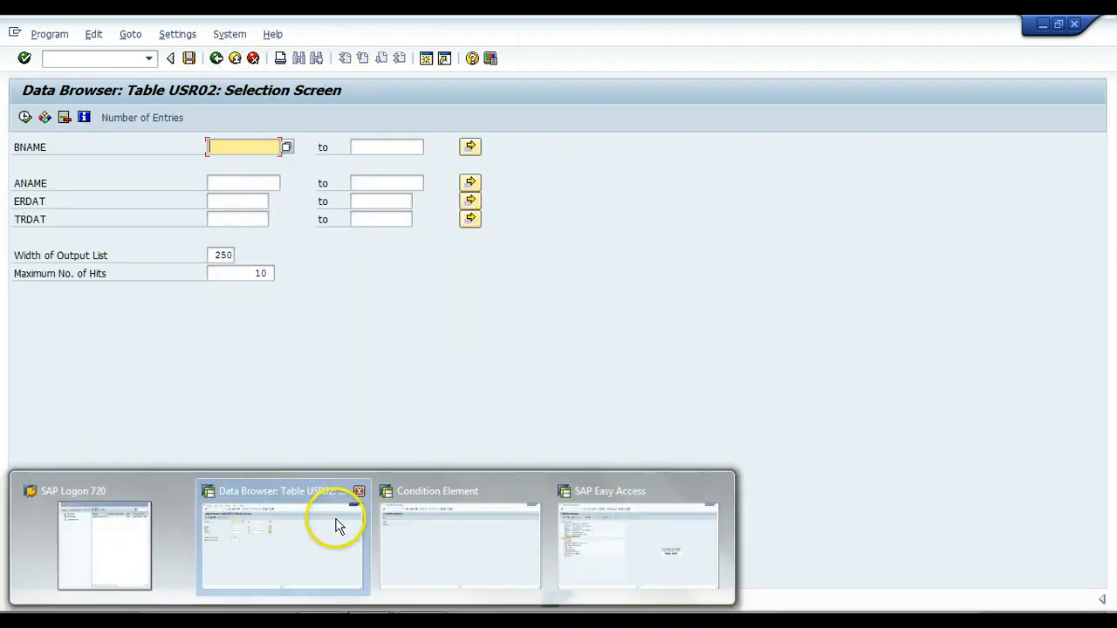
{"action": "mouse_move", "coordinate": [325, 622]}
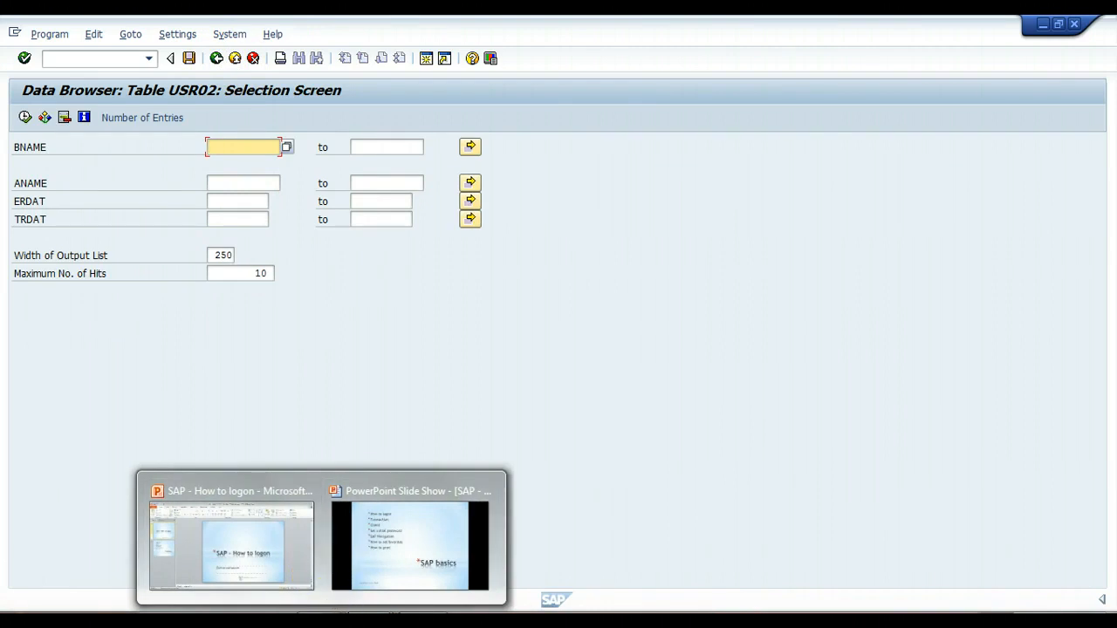
{"action": "left_click", "coordinate": [424, 622]}
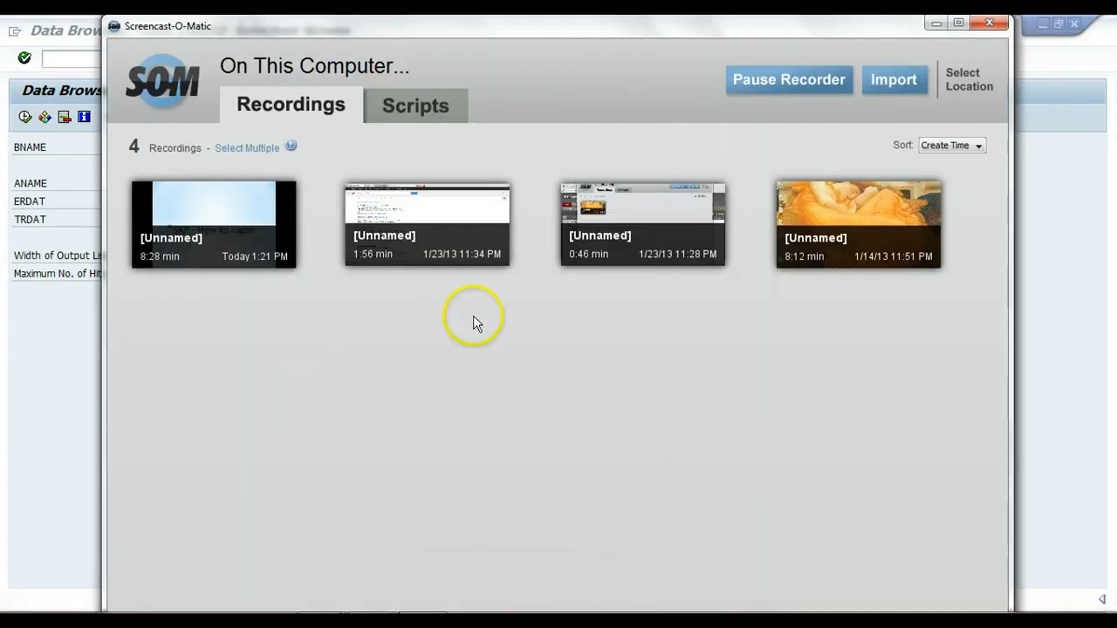
{"action": "left_click", "coordinate": [937, 23]}
{"action": "left_click", "coordinate": [1075, 24]}
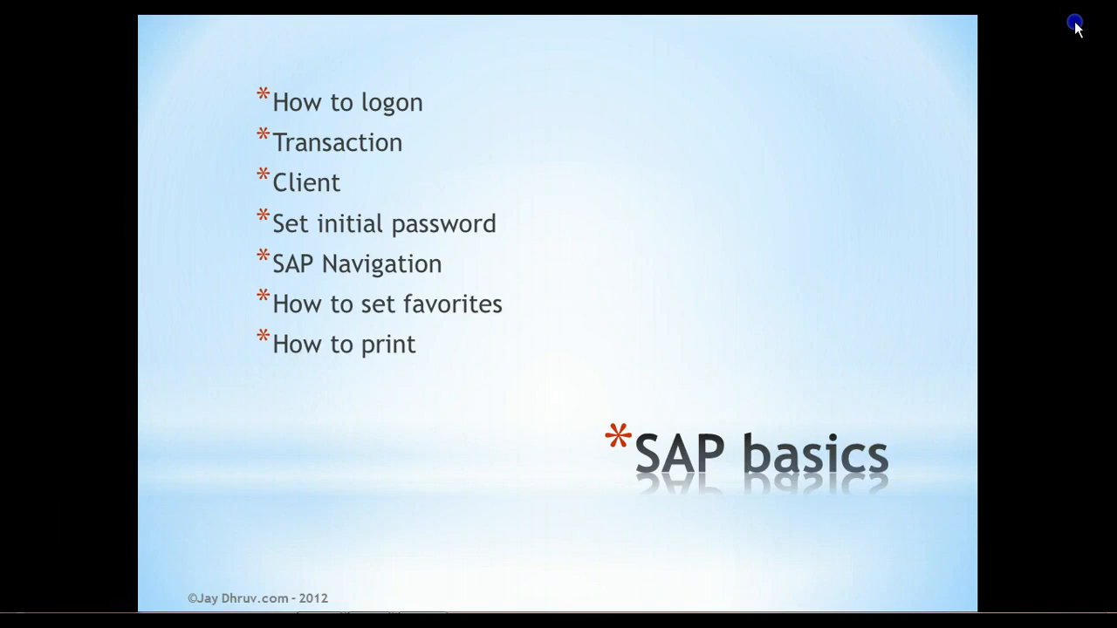
{"action": "left_click", "coordinate": [785, 271]}
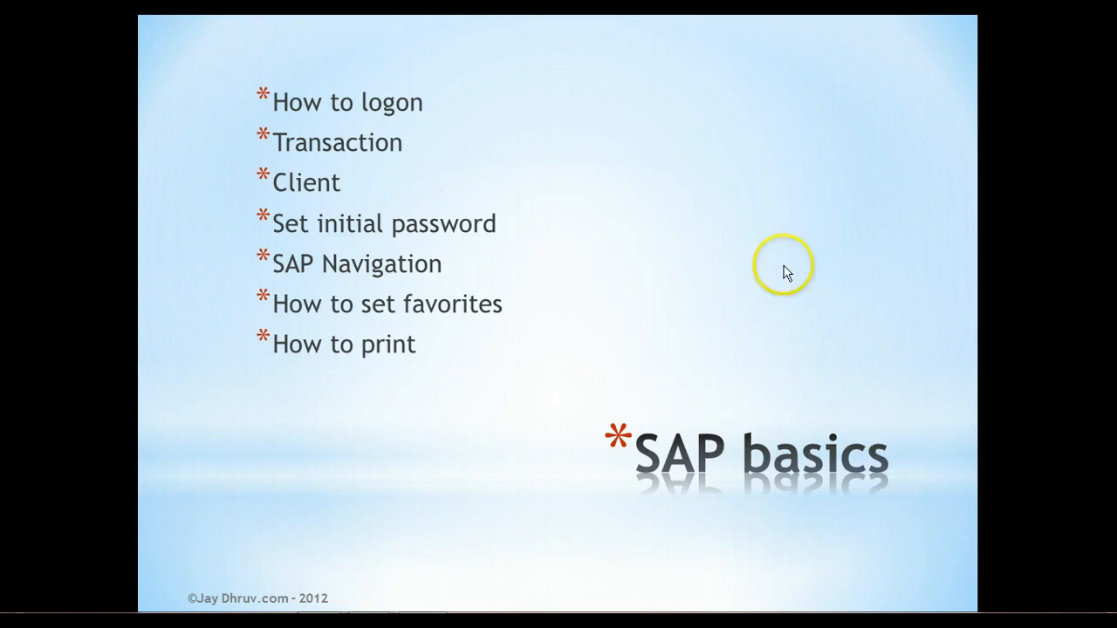